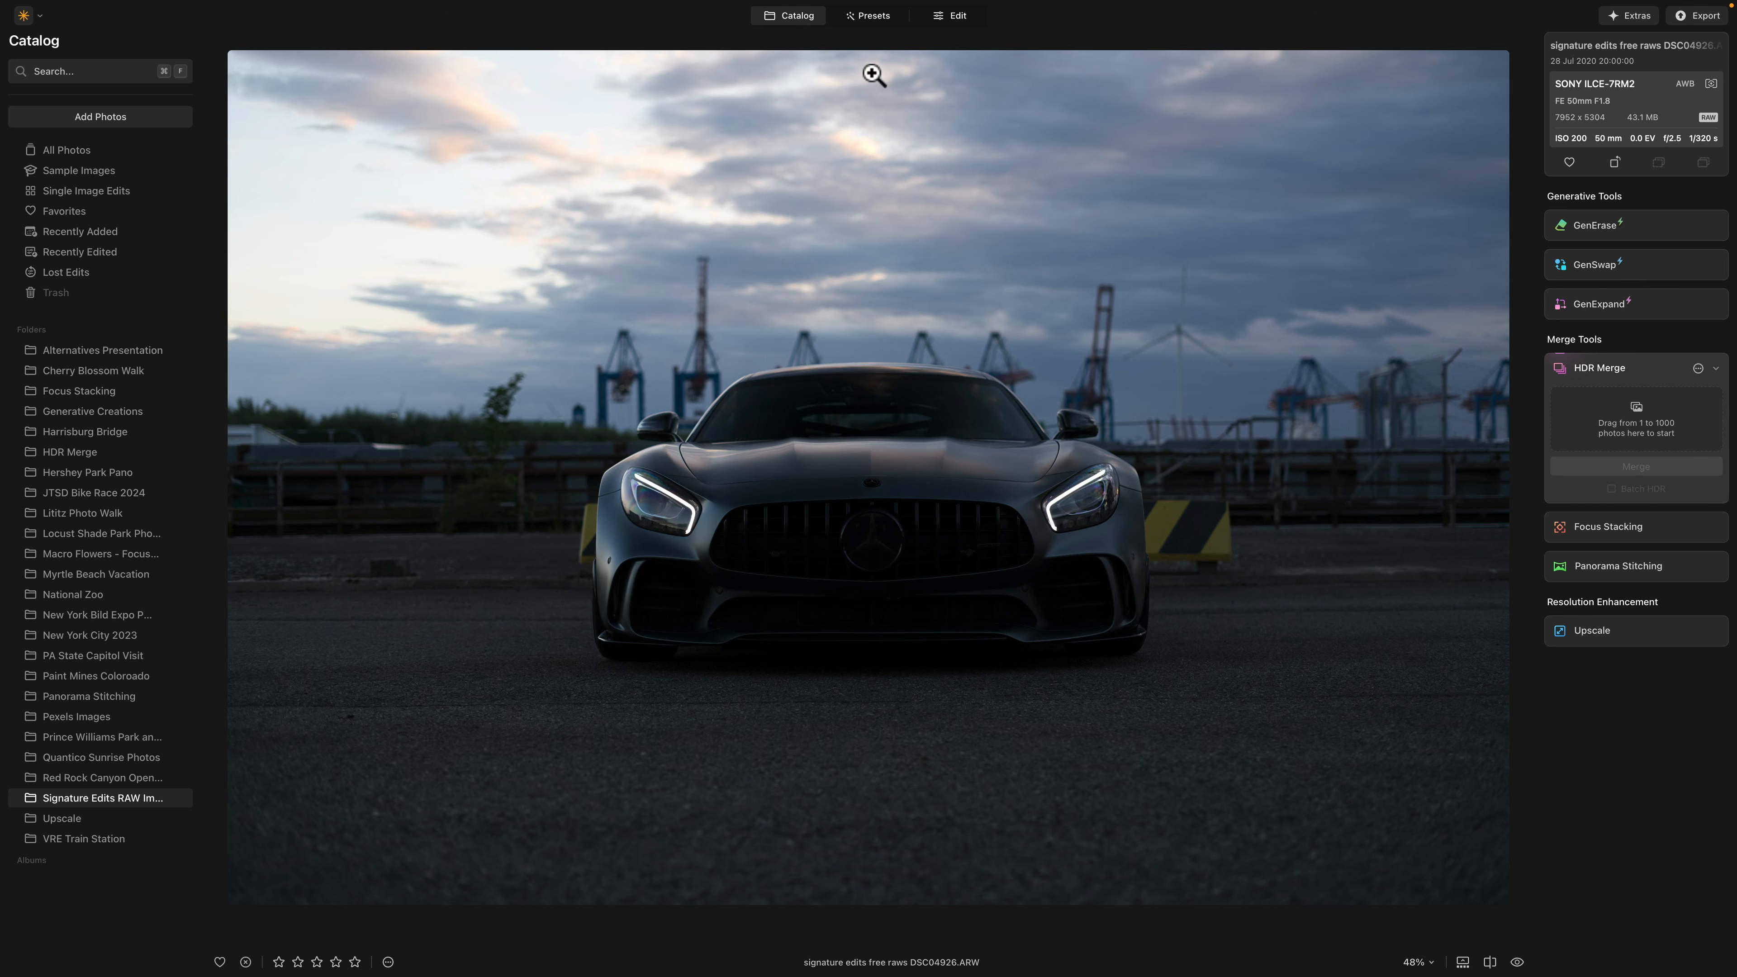
# Step: Apply the New York preset from the Urban Style collection to the car photo
pyautogui.click(876, 28)
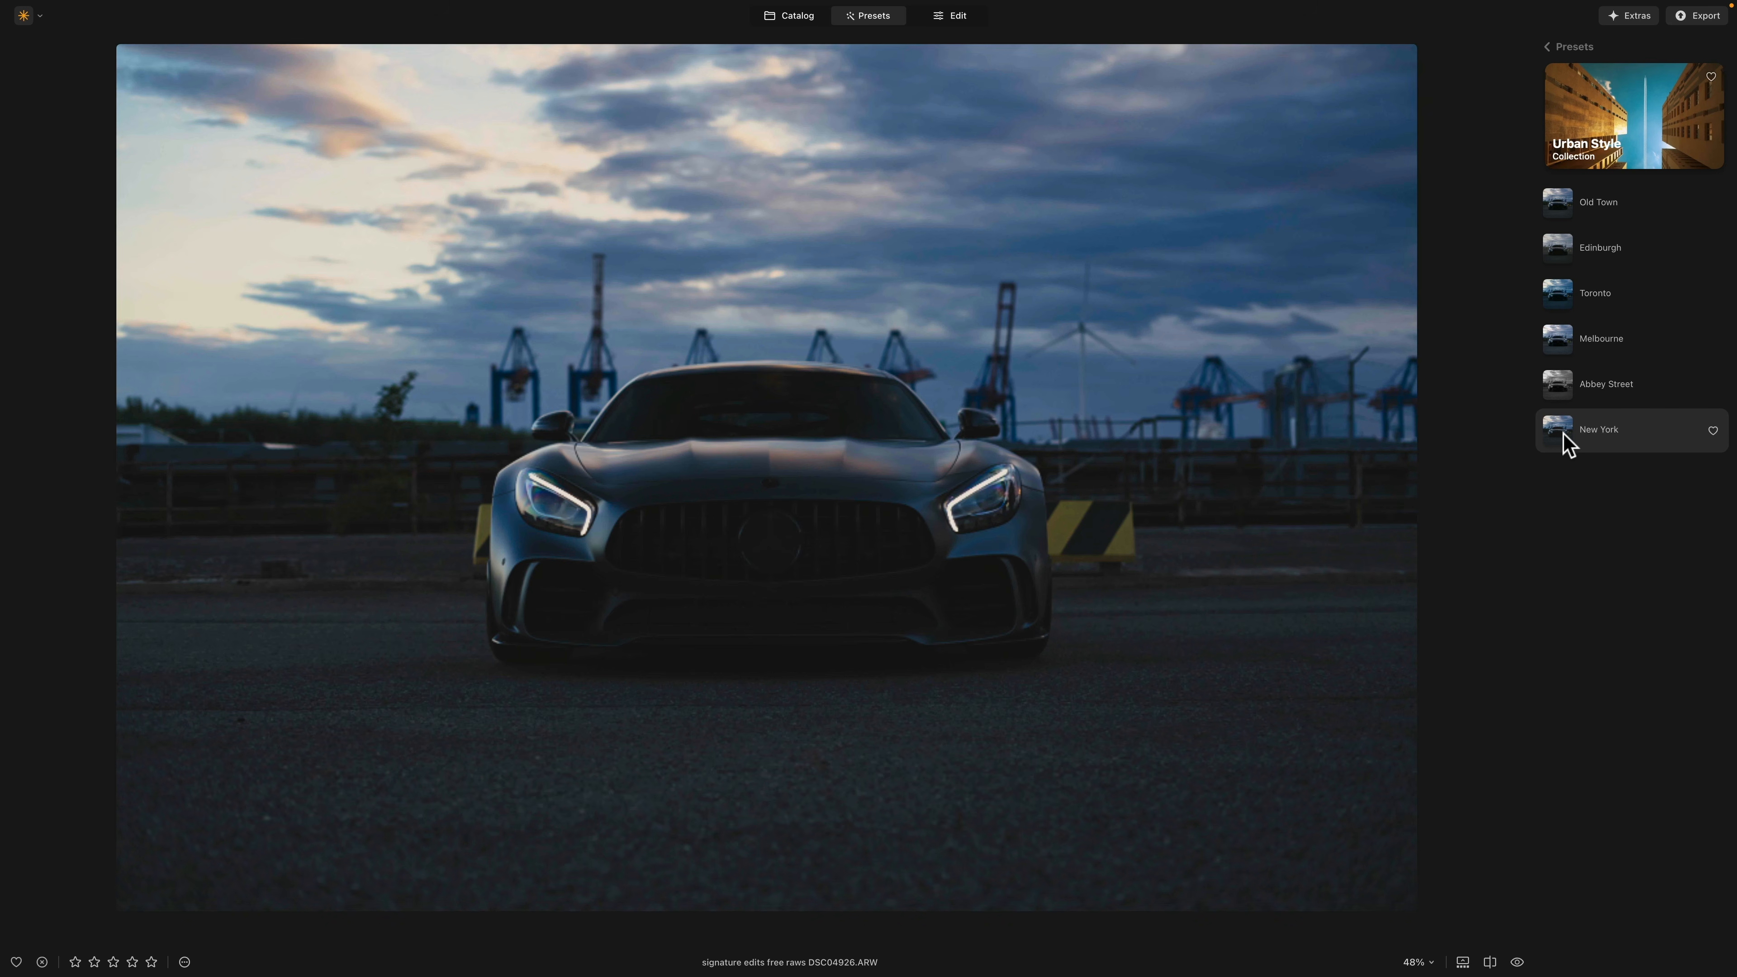
pyautogui.click(1563, 433)
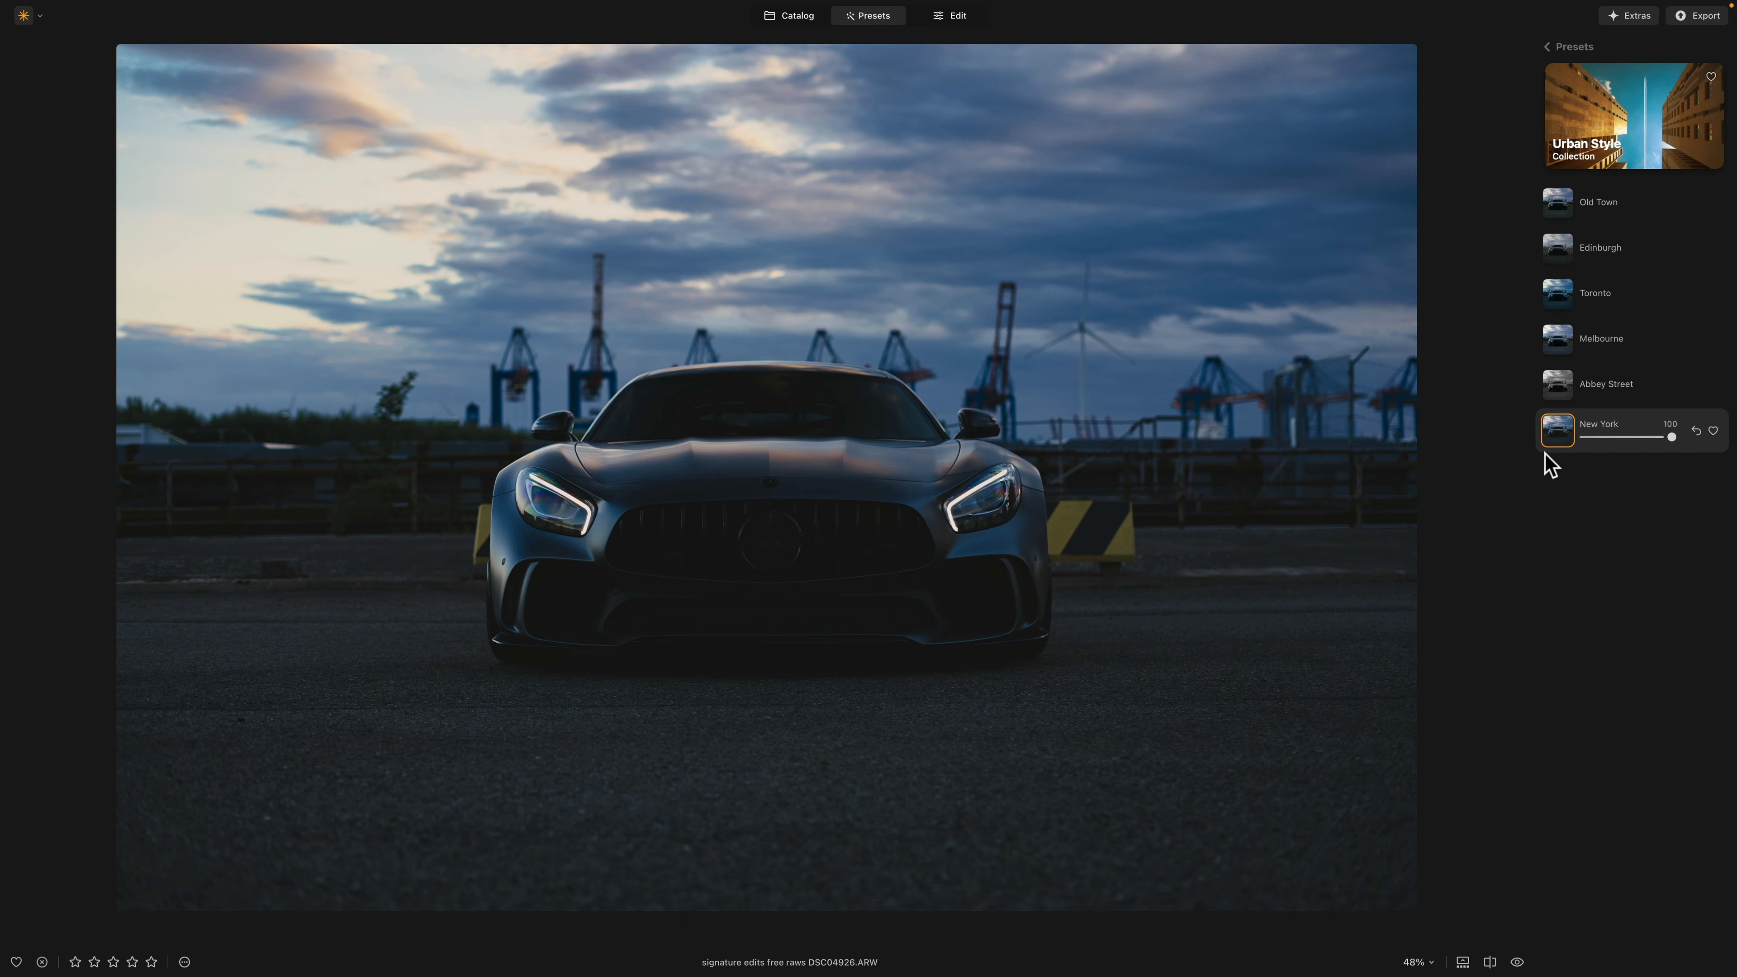
# Step: Enable Magic Light at intensity 29 and brush over both car headlights to add light beams to them
pyautogui.click(966, 18)
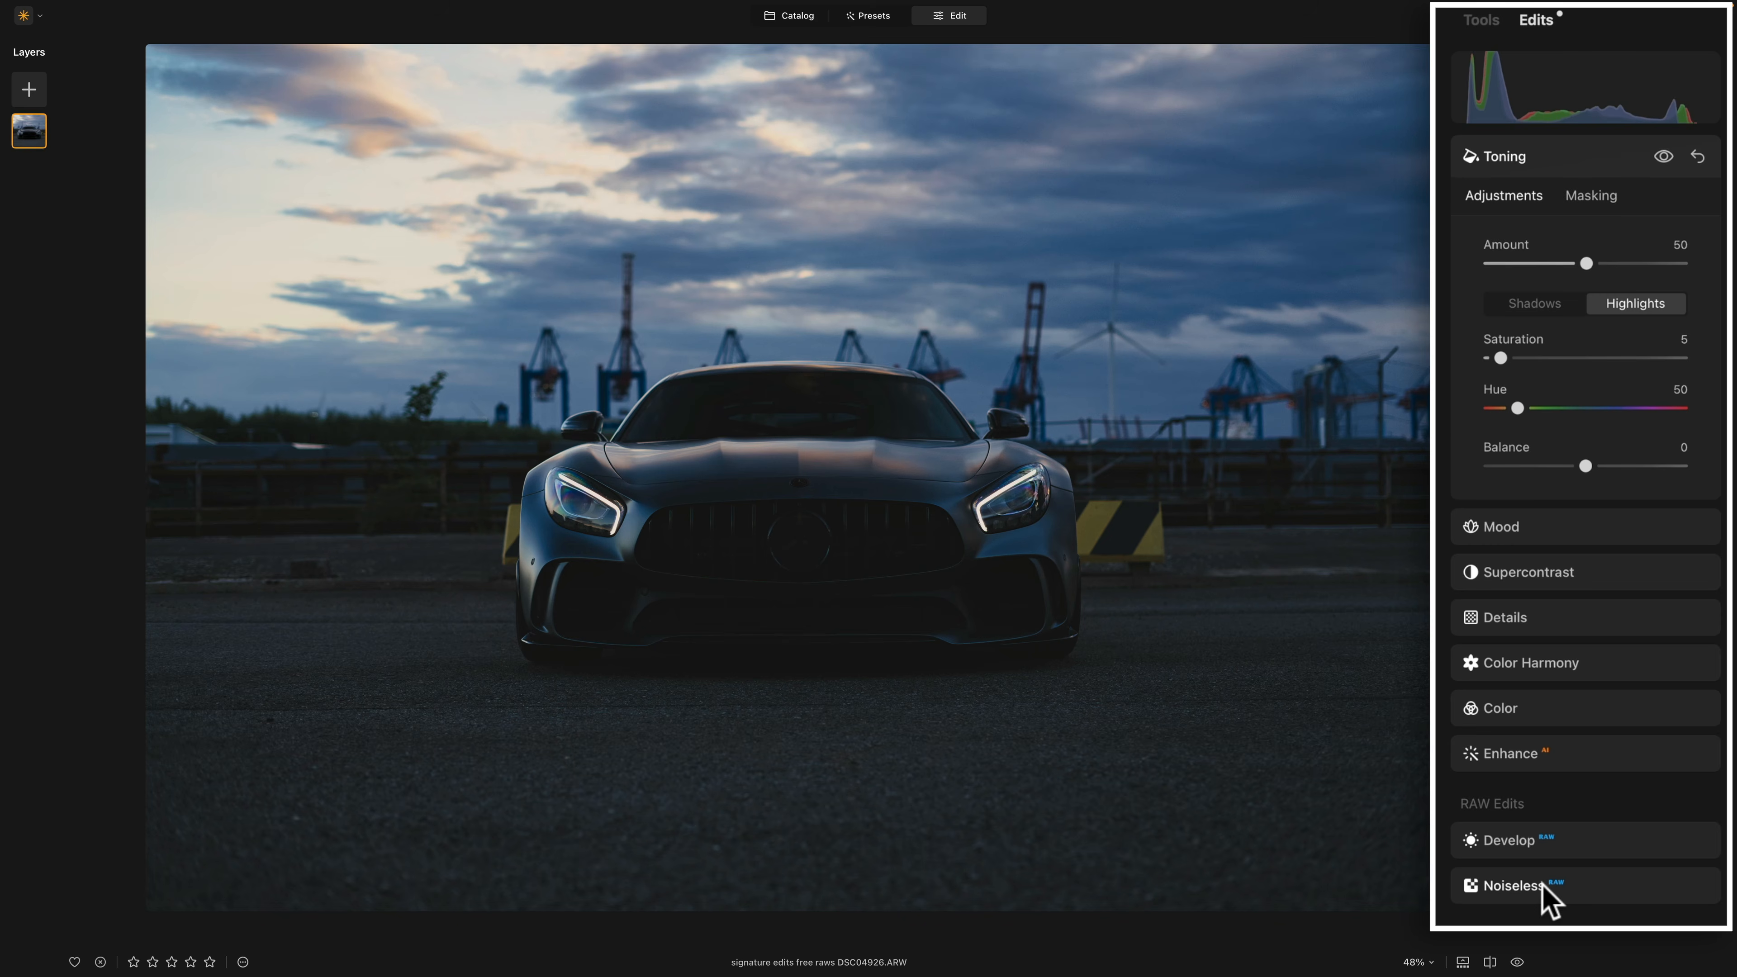
pyautogui.click(1480, 22)
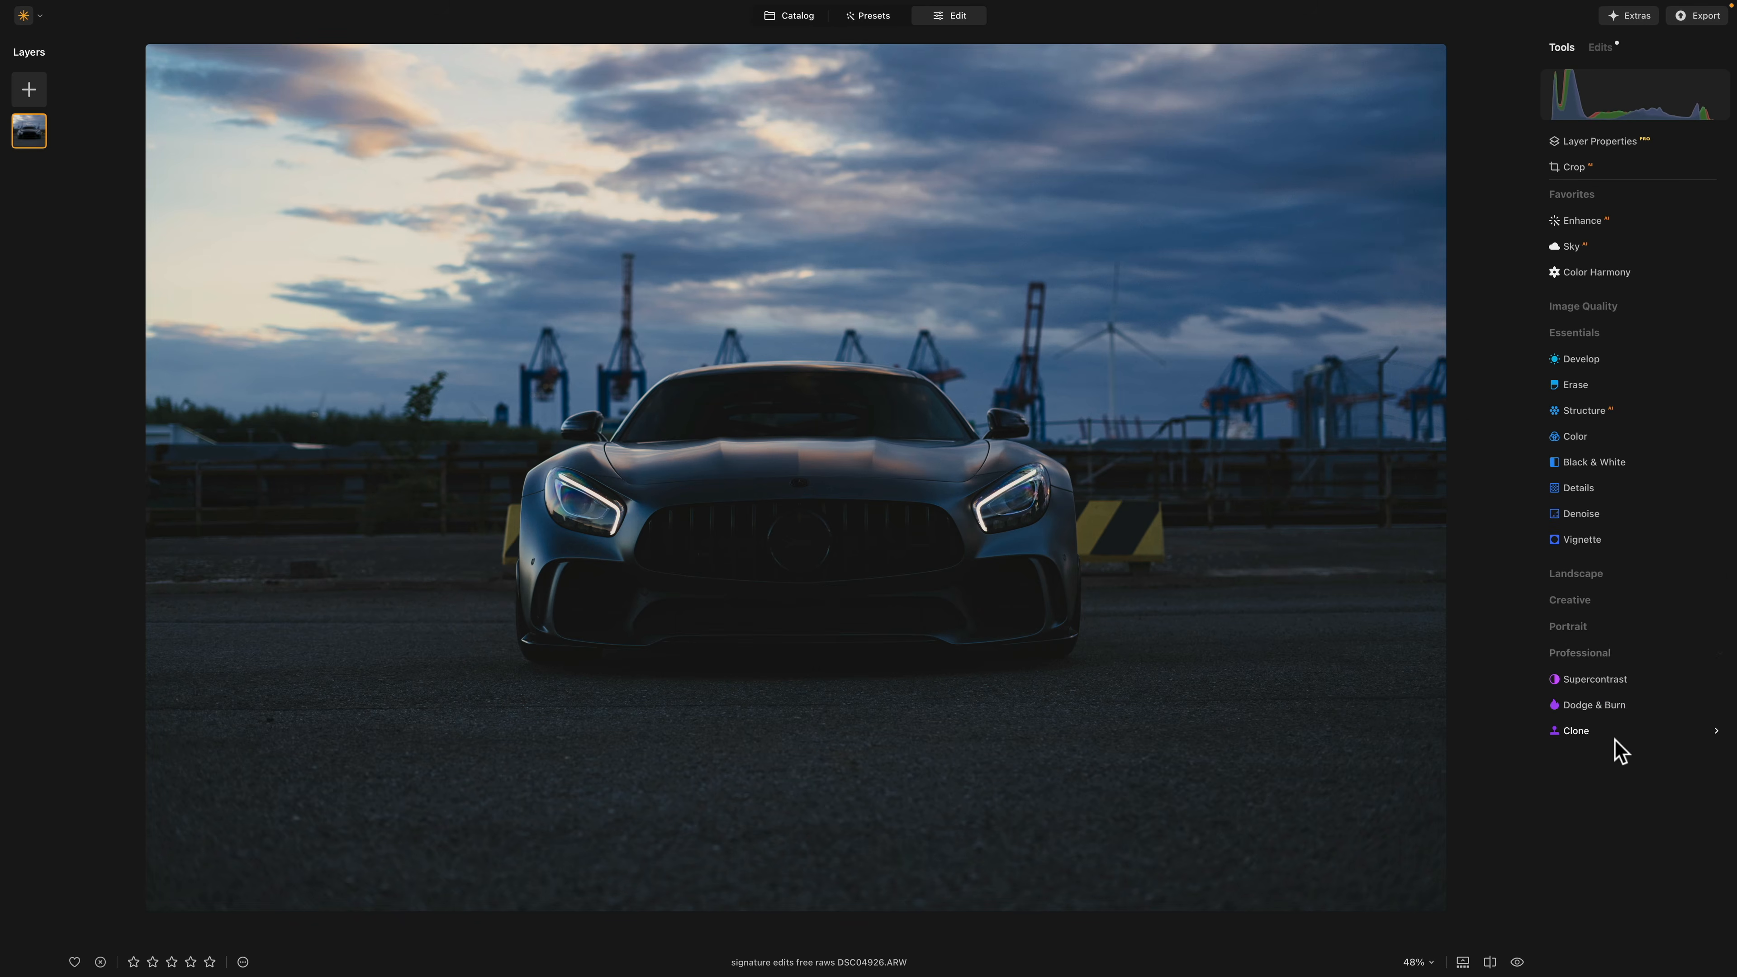
pyautogui.click(1578, 332)
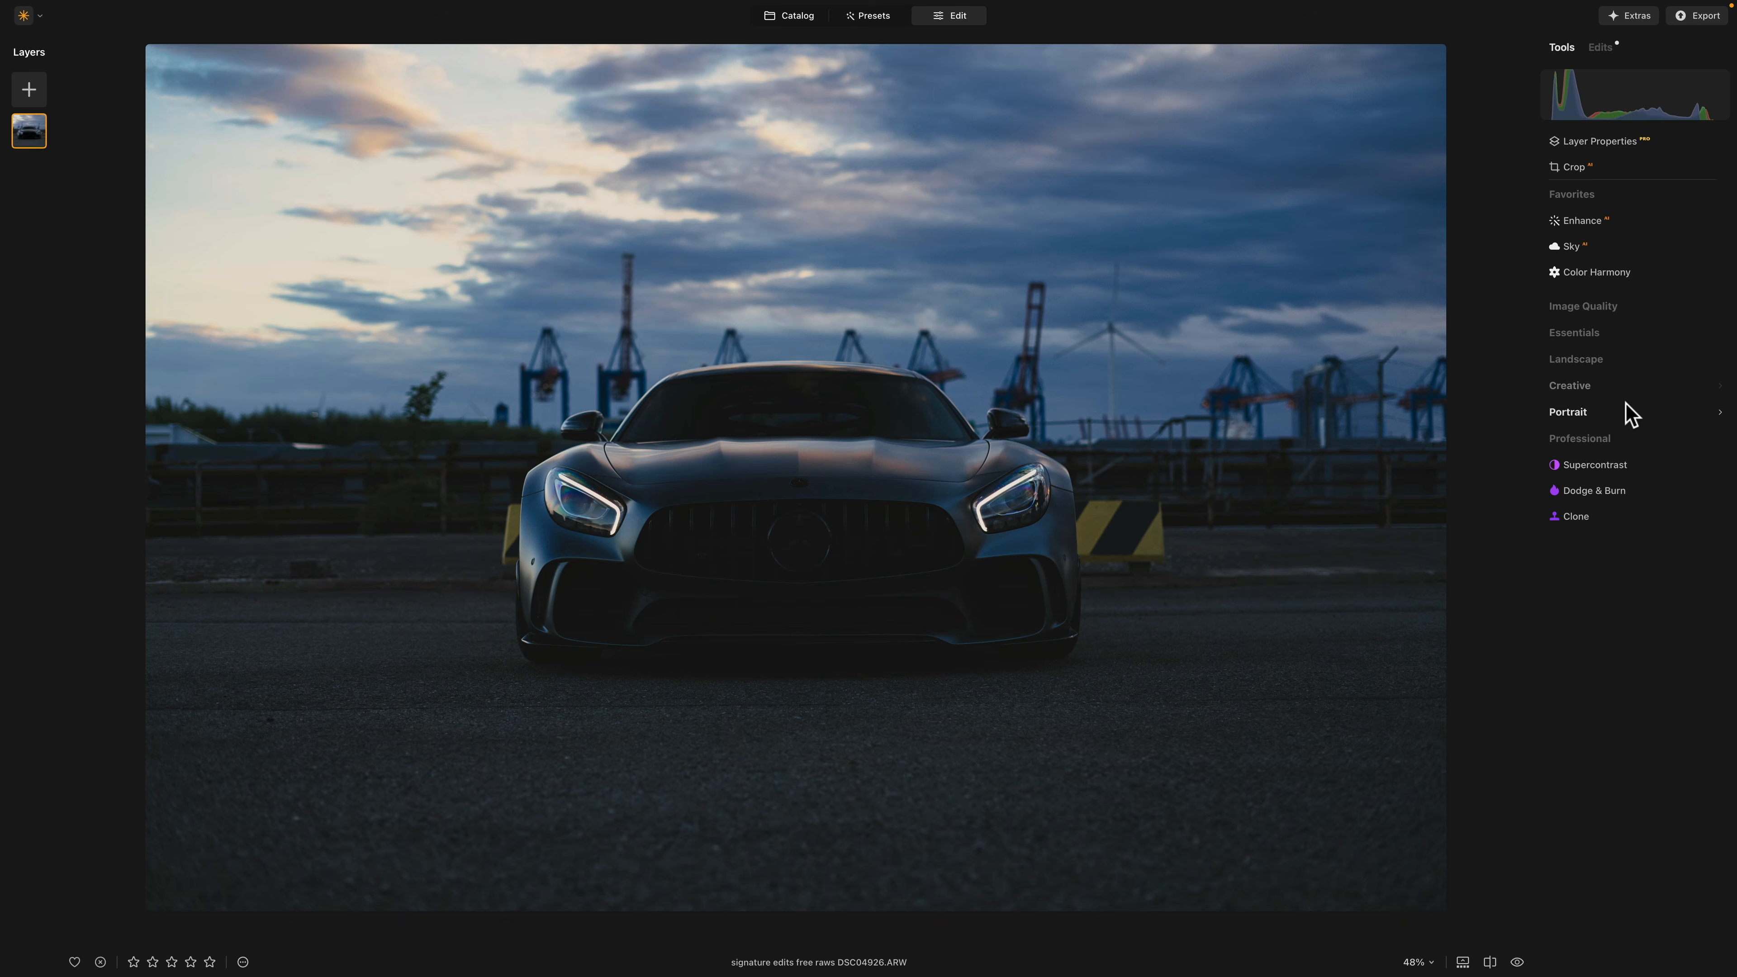
pyautogui.click(1581, 387)
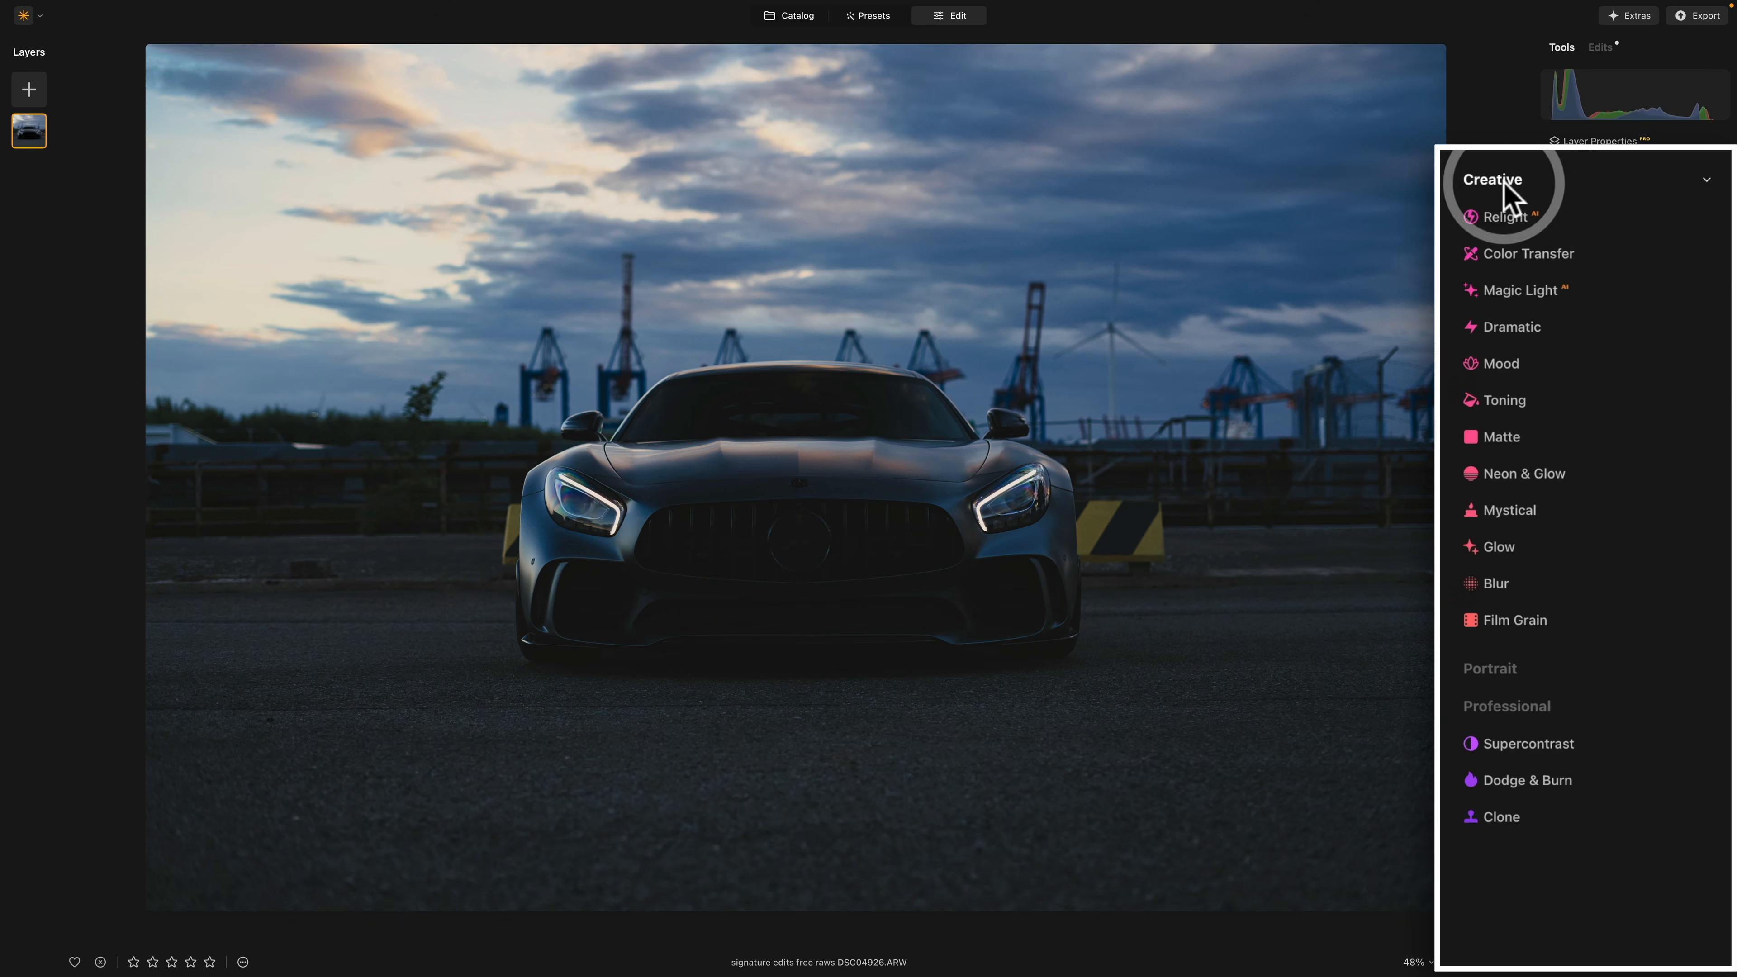
pyautogui.click(1548, 294)
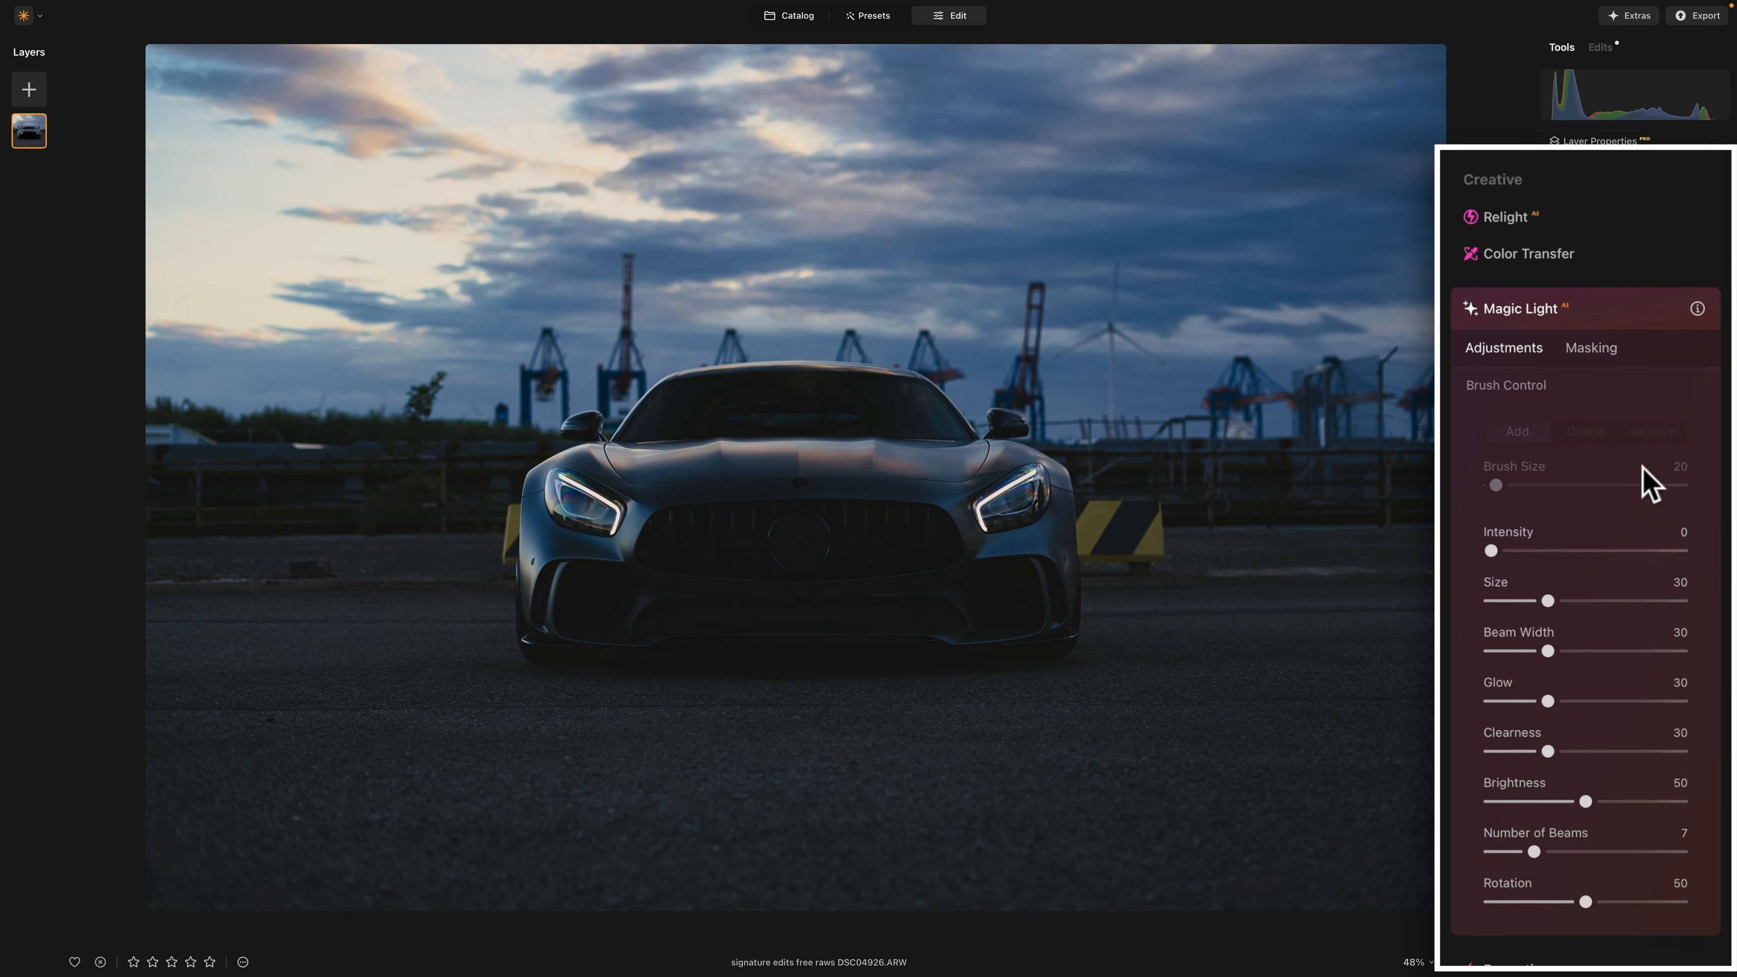
pyautogui.moveTo(1491, 551); pyautogui.dragTo(1547, 551)
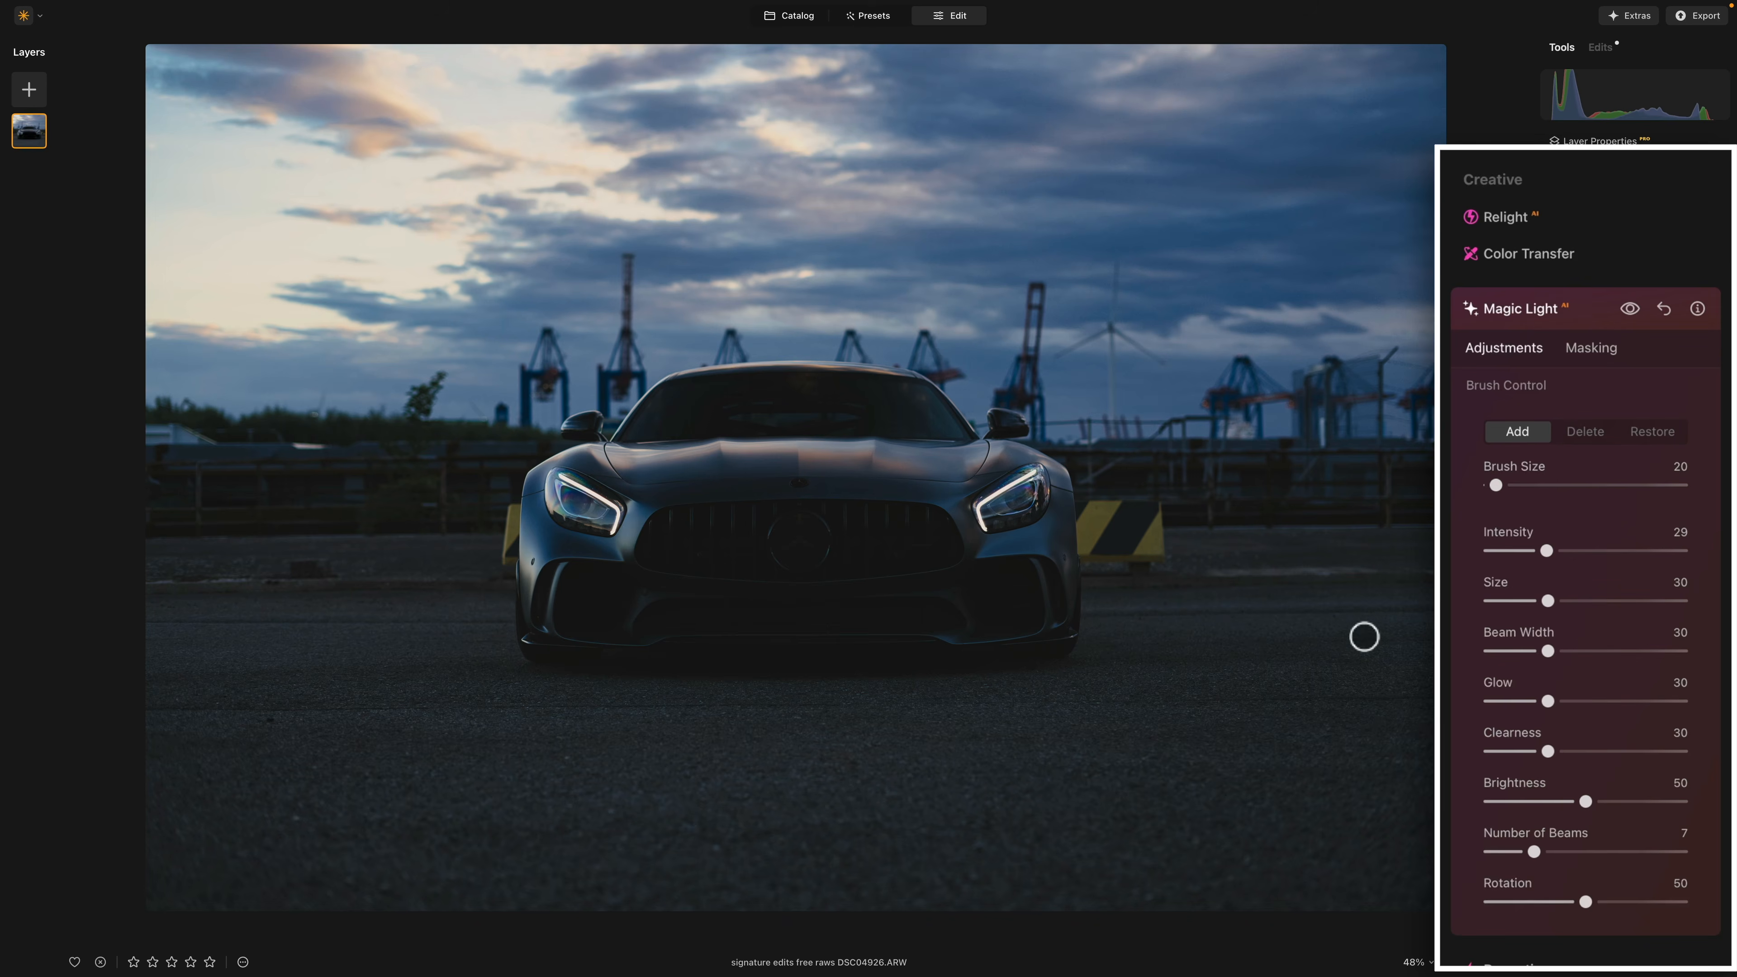
pyautogui.moveTo(986, 529)
pyautogui.mouseDown()
pyautogui.moveTo(979, 503)
pyautogui.moveTo(1034, 471)
pyautogui.mouseUp()
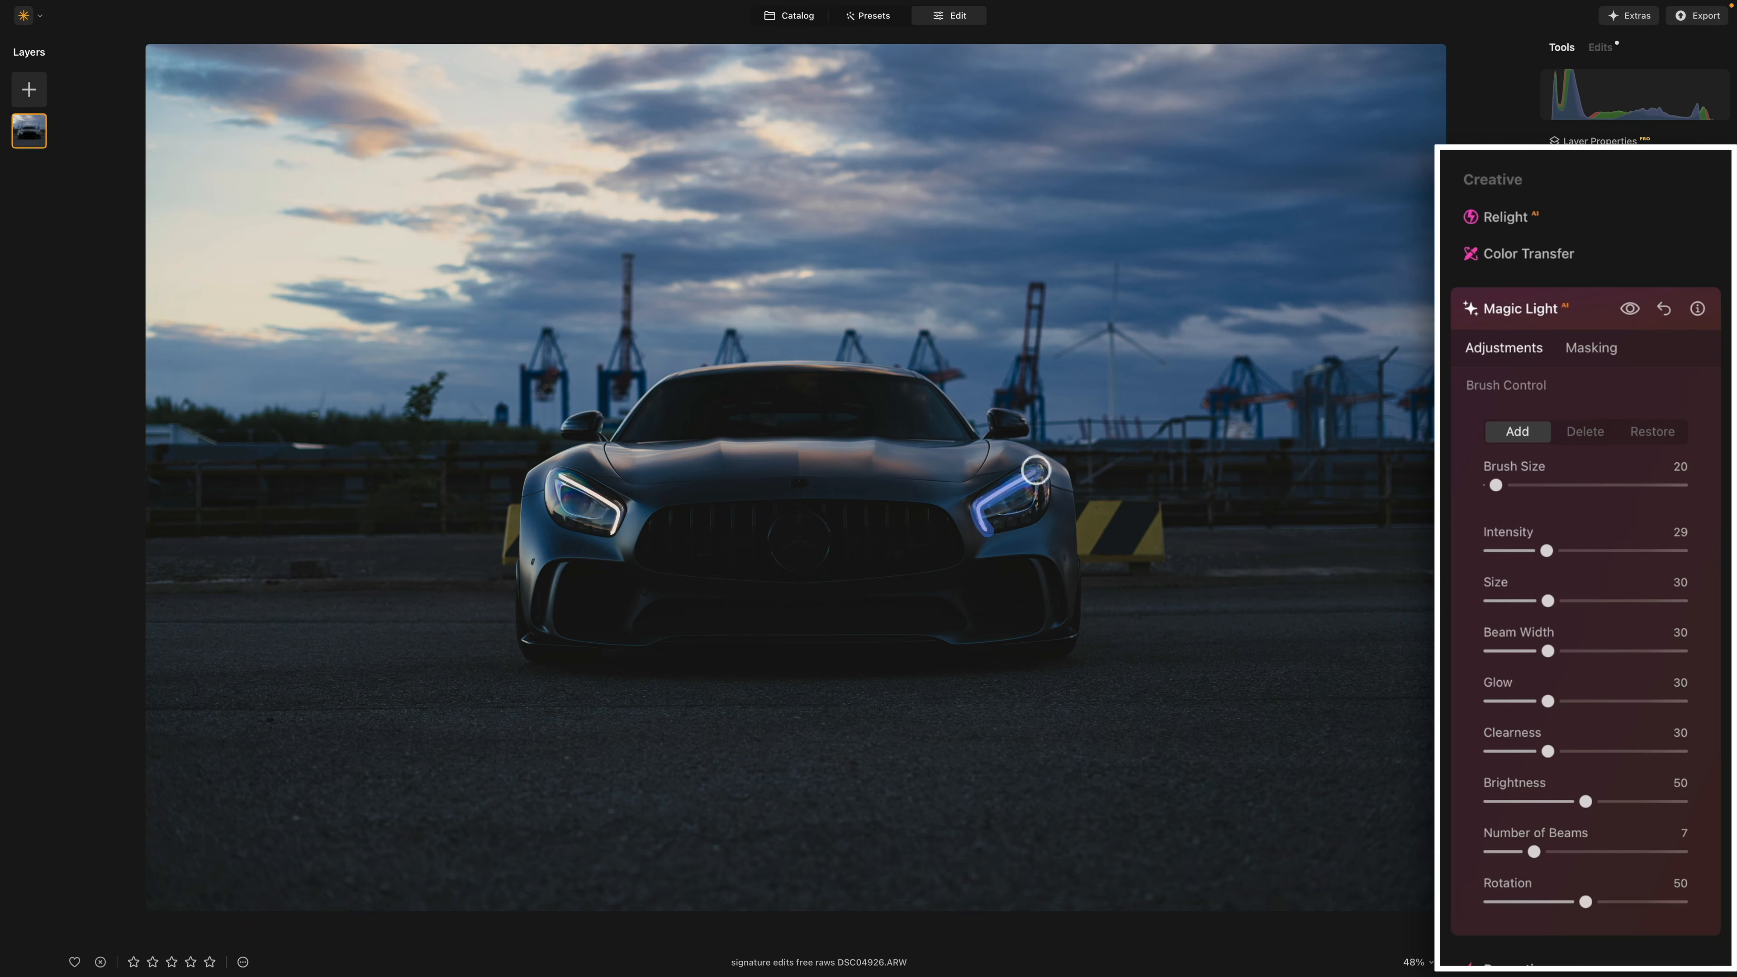
pyautogui.moveTo(611, 530)
pyautogui.mouseDown()
pyautogui.moveTo(609, 502)
pyautogui.moveTo(556, 472)
pyautogui.mouseUp()
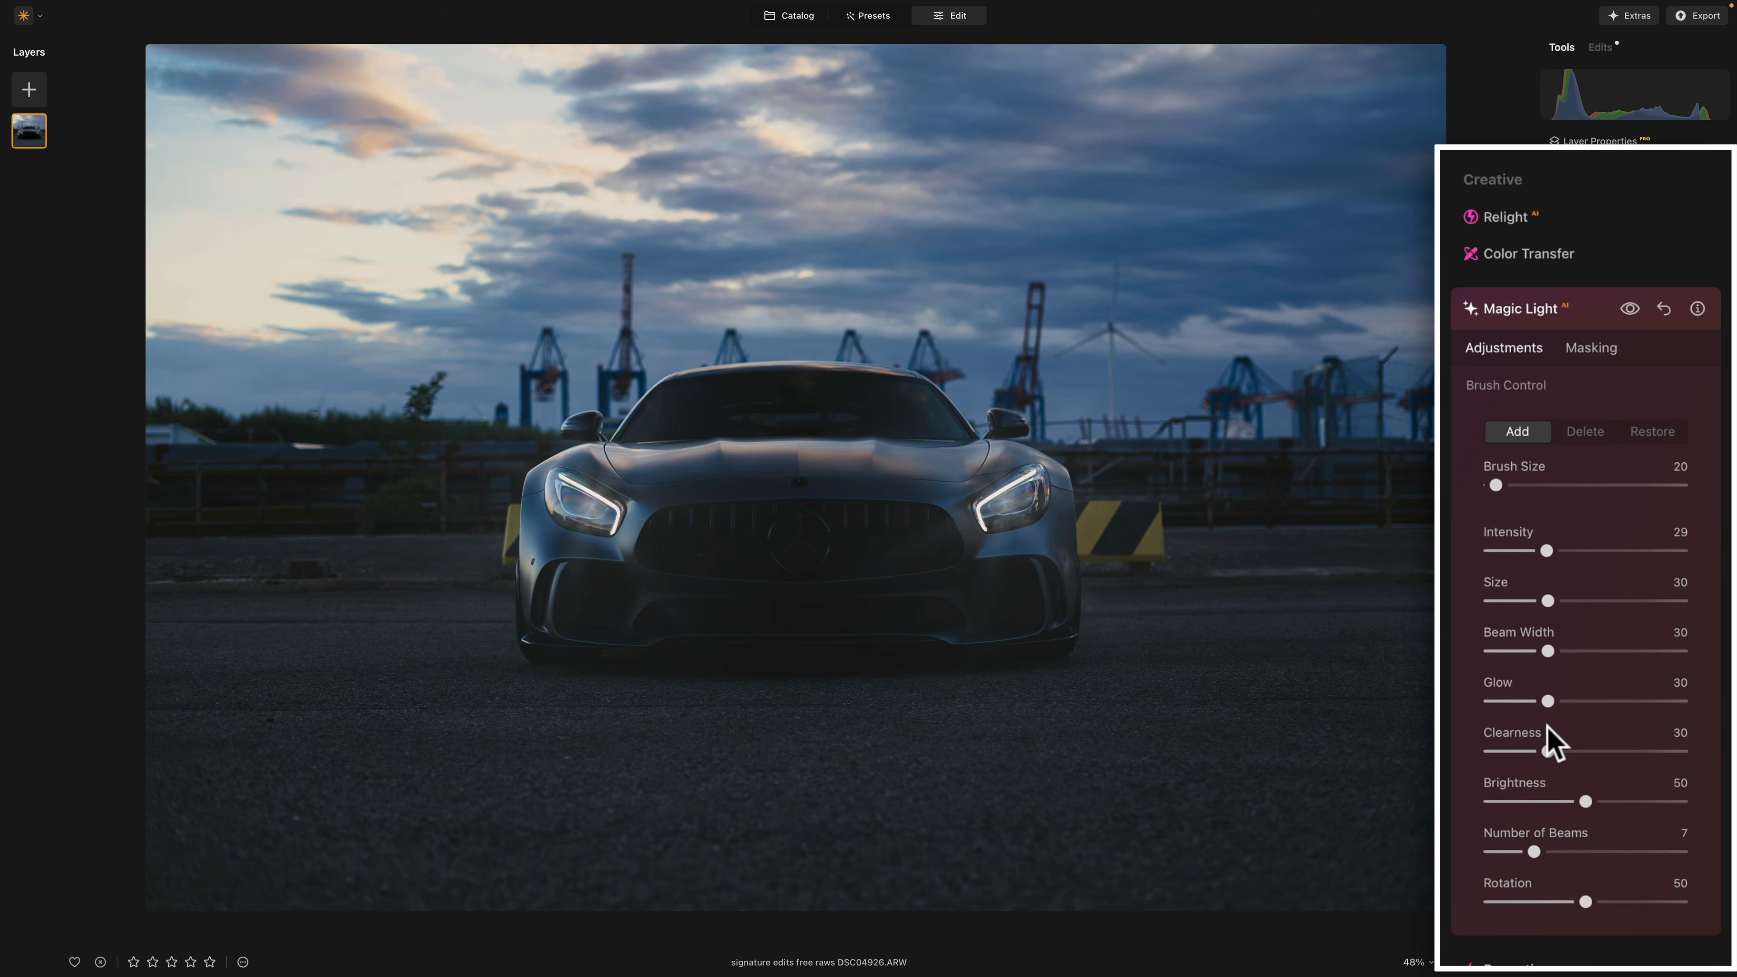
# Step: Set the Magic Light intensity to 47 and compare the photo with and without the effect
pyautogui.moveTo(1546, 551); pyautogui.dragTo(1580, 551)
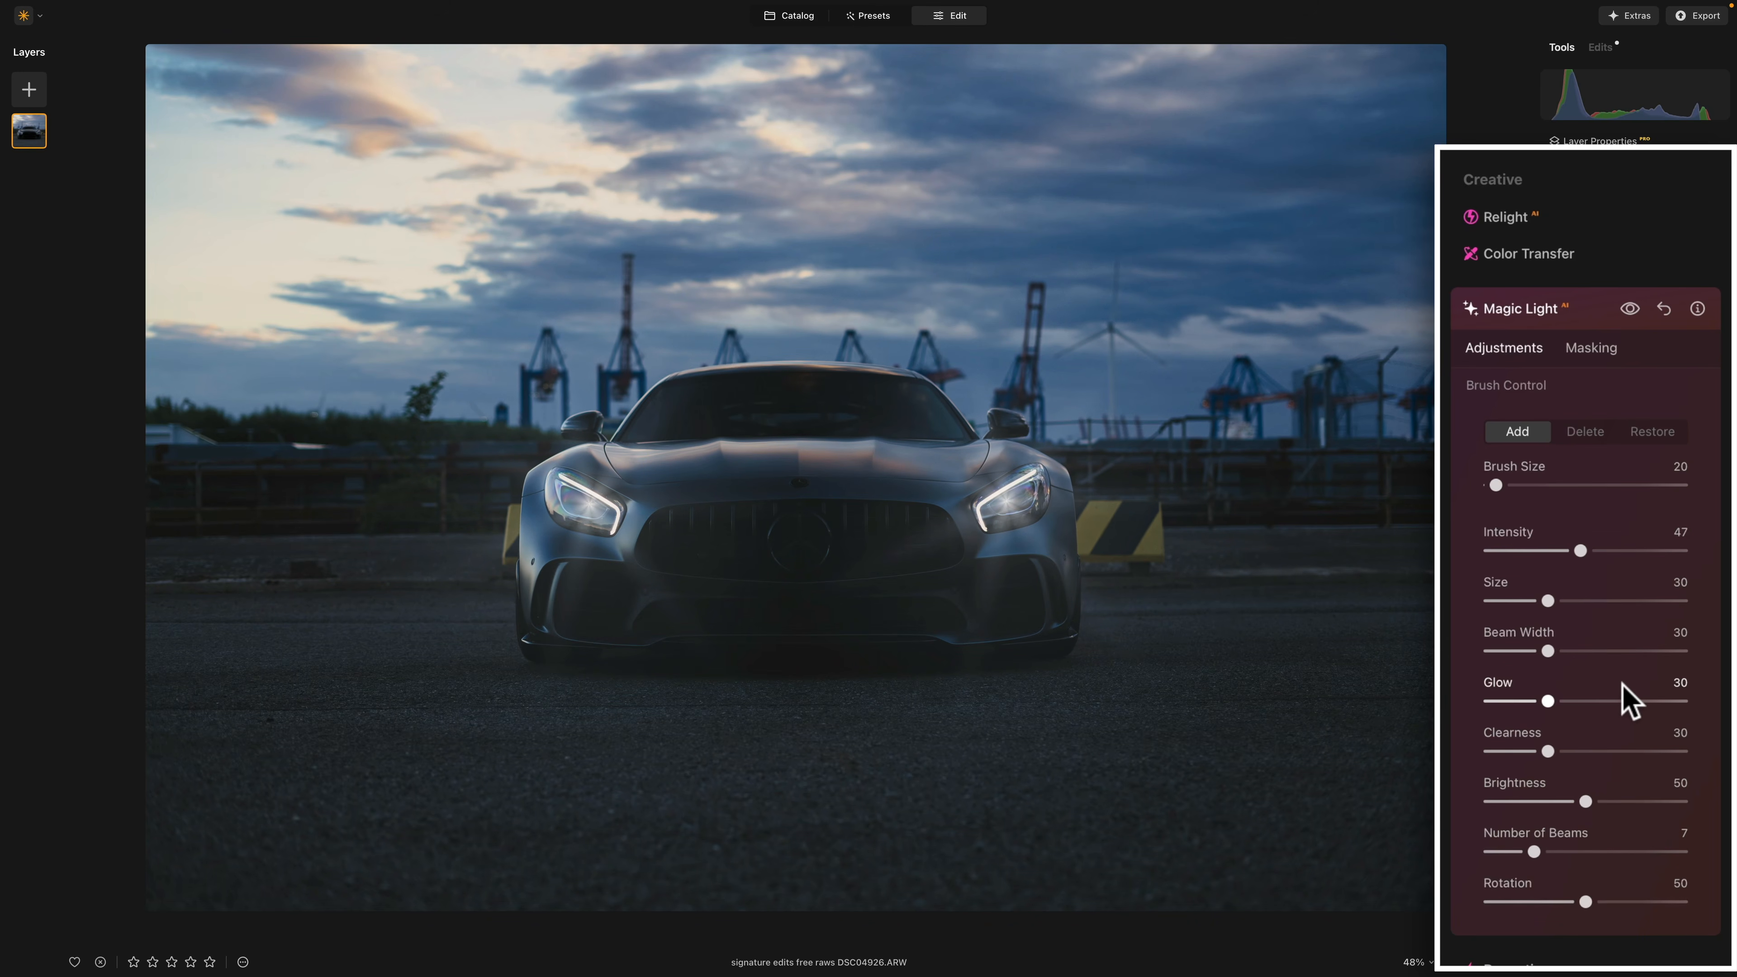
pyautogui.click(1631, 310)
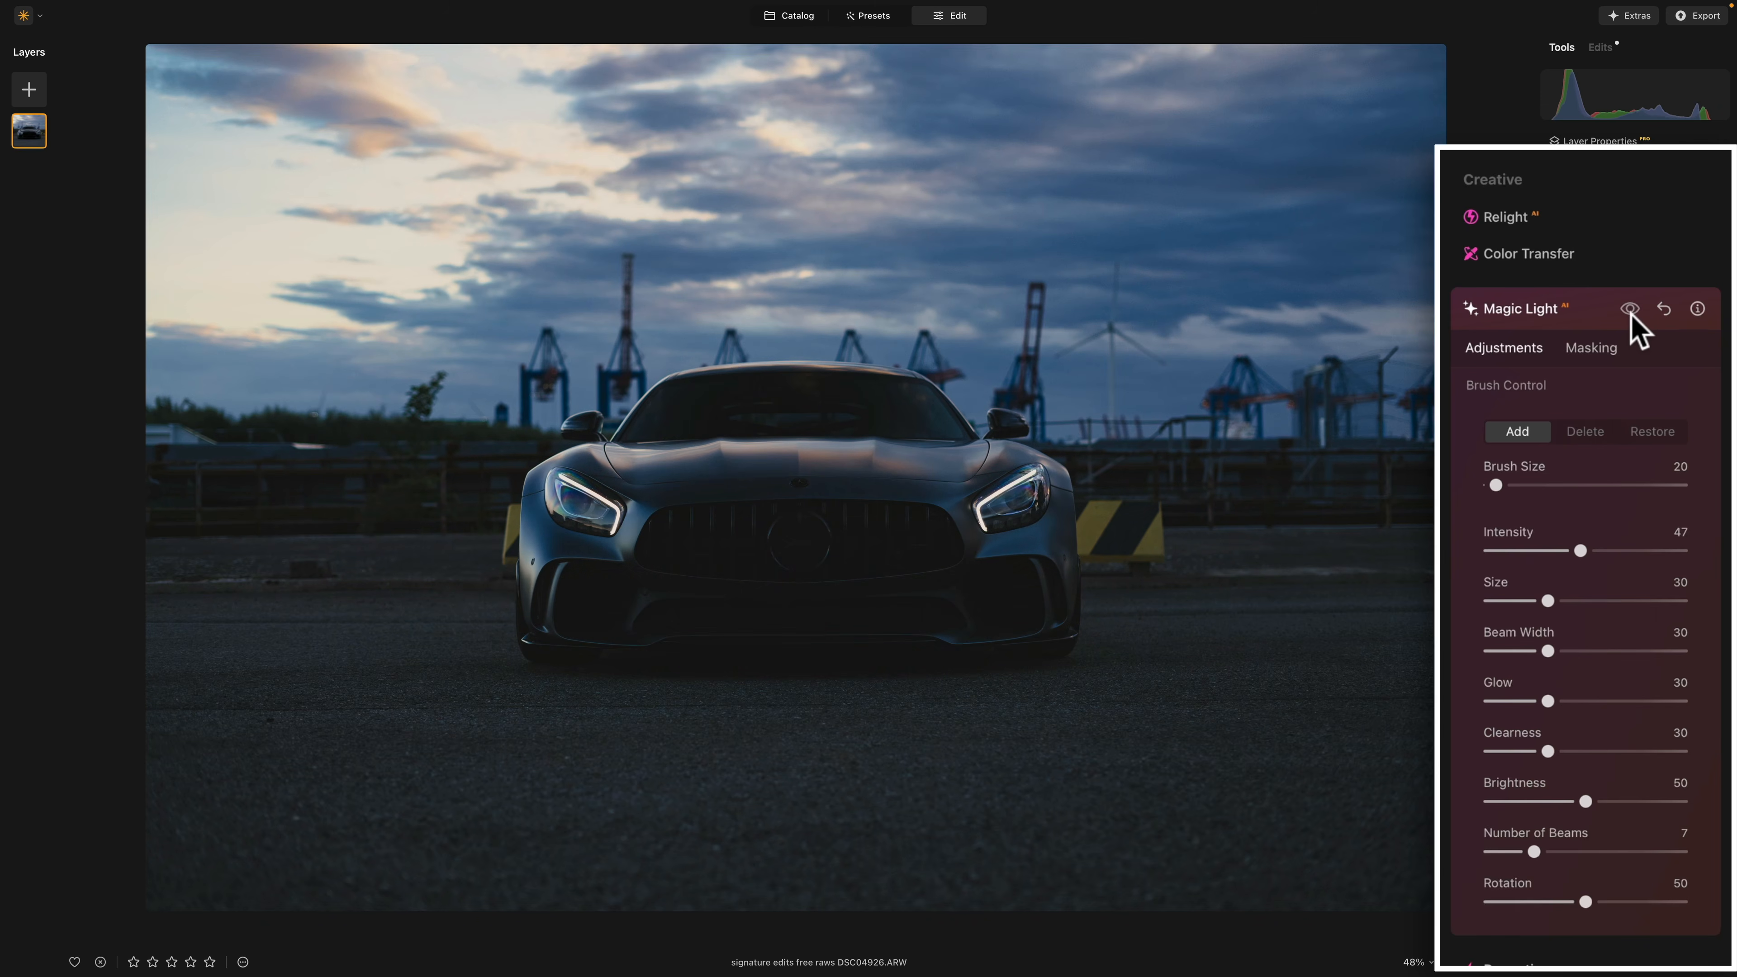
pyautogui.click(1631, 310)
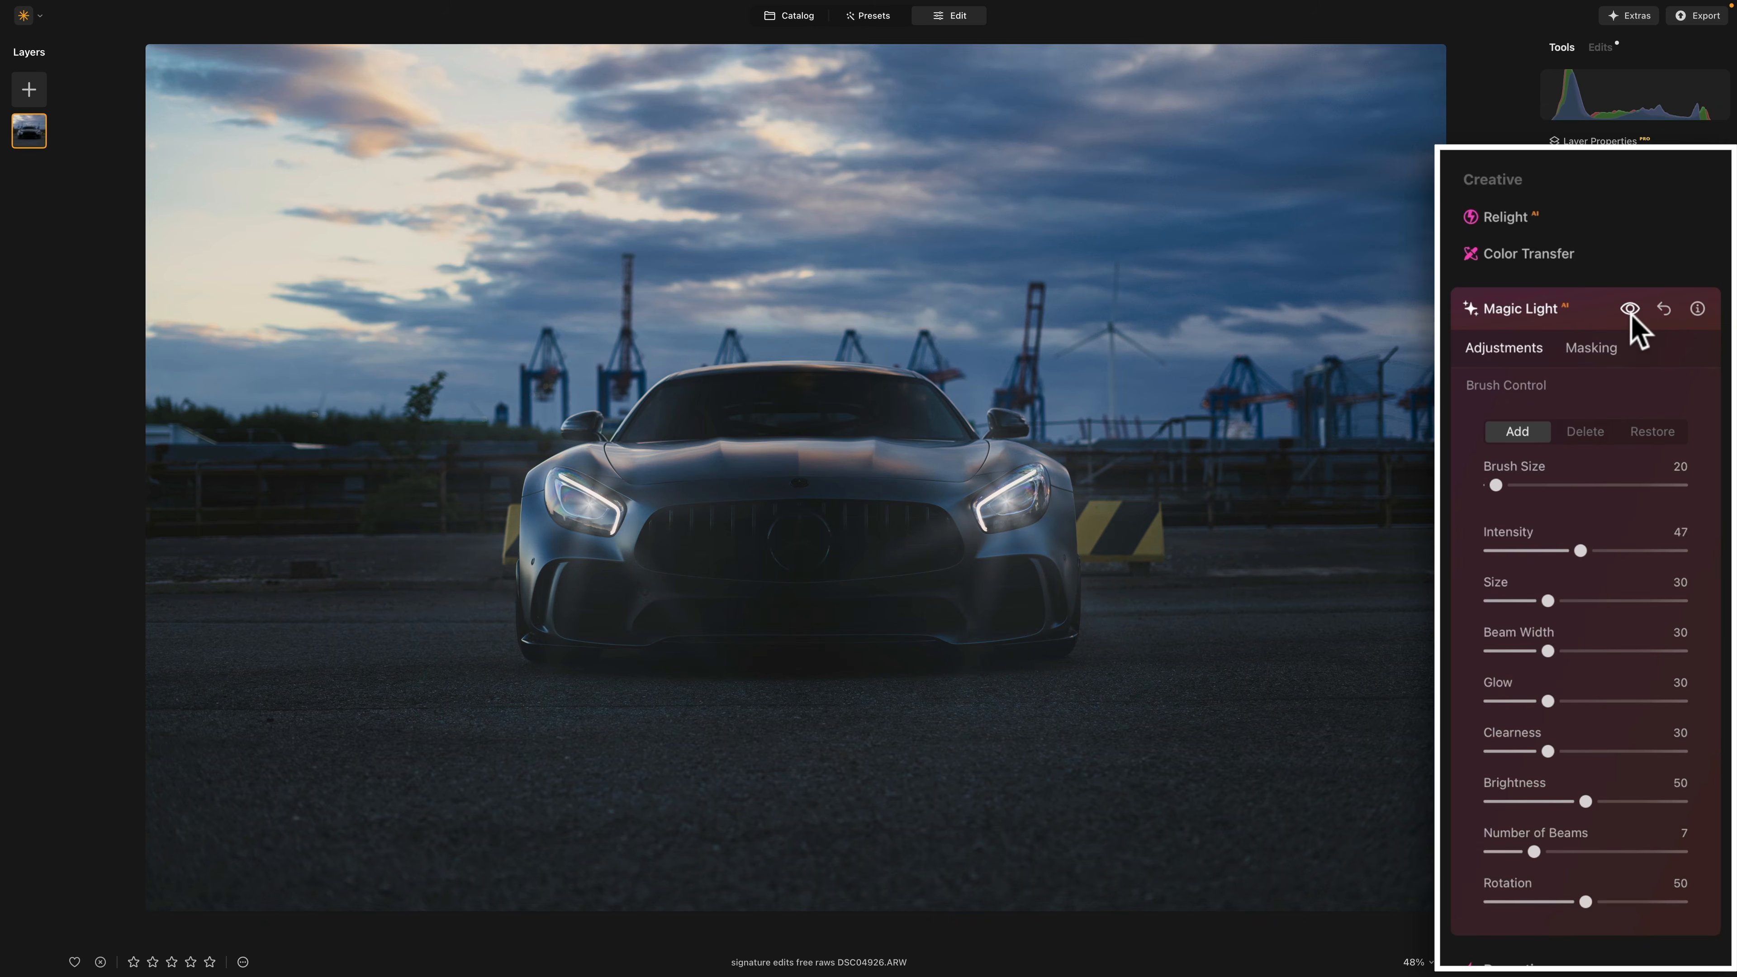
pyautogui.click(1631, 310)
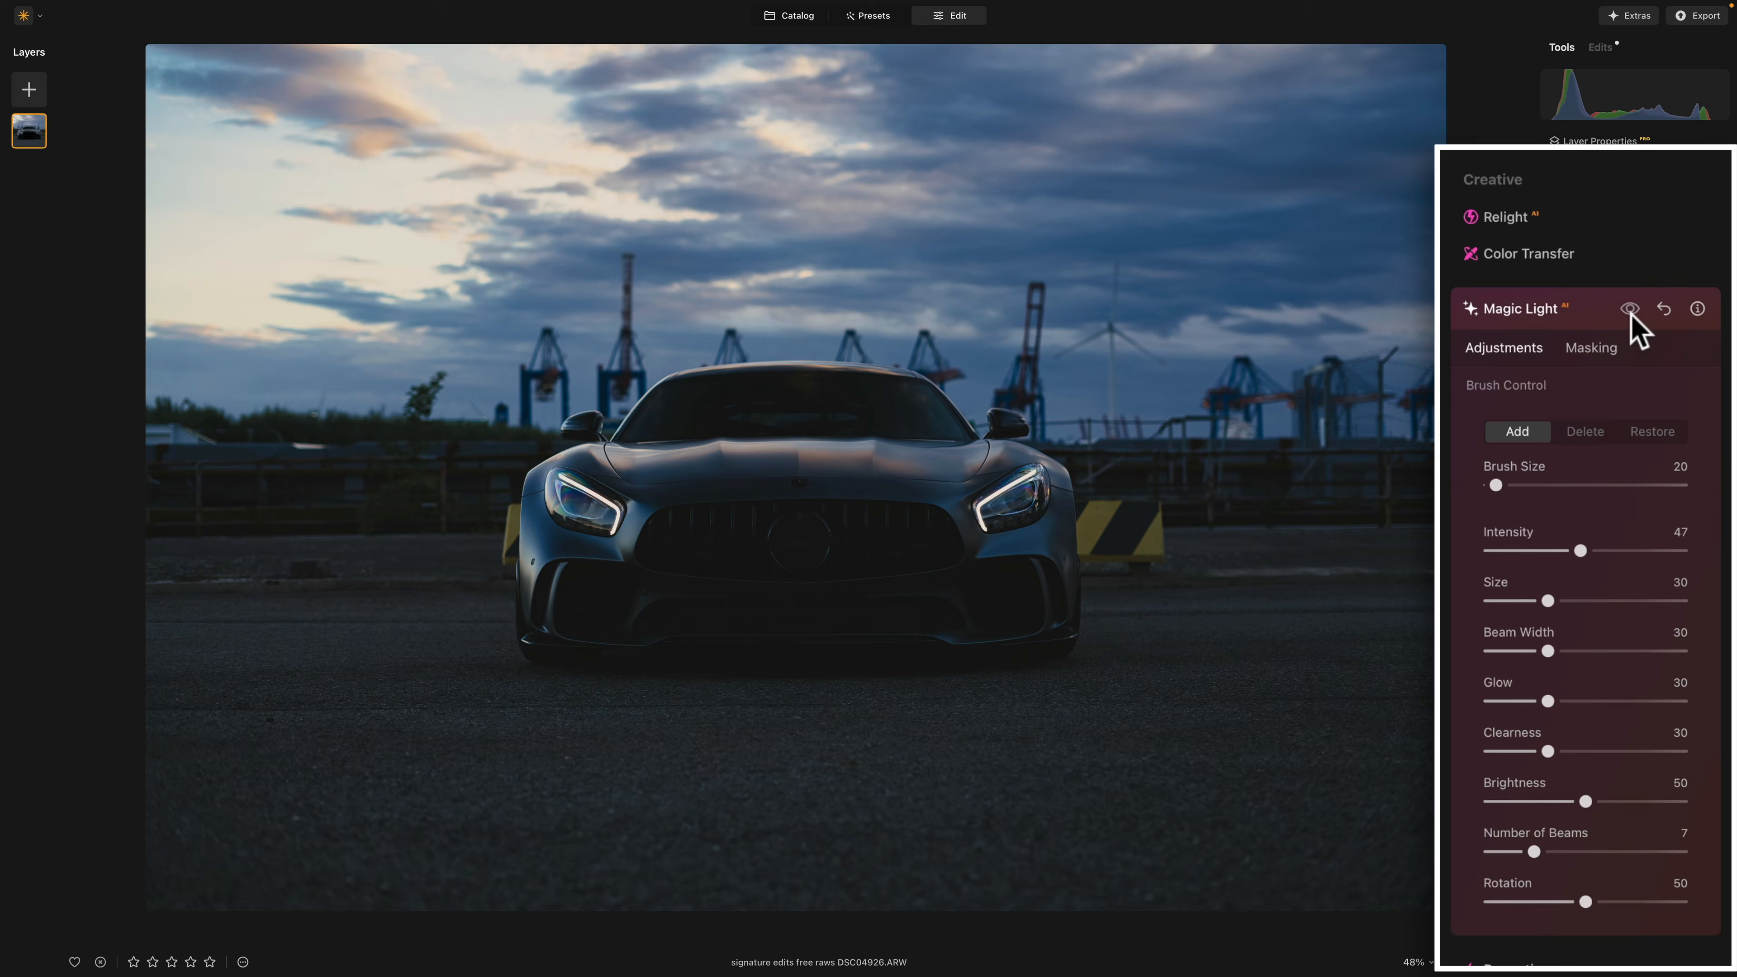
pyautogui.click(1630, 310)
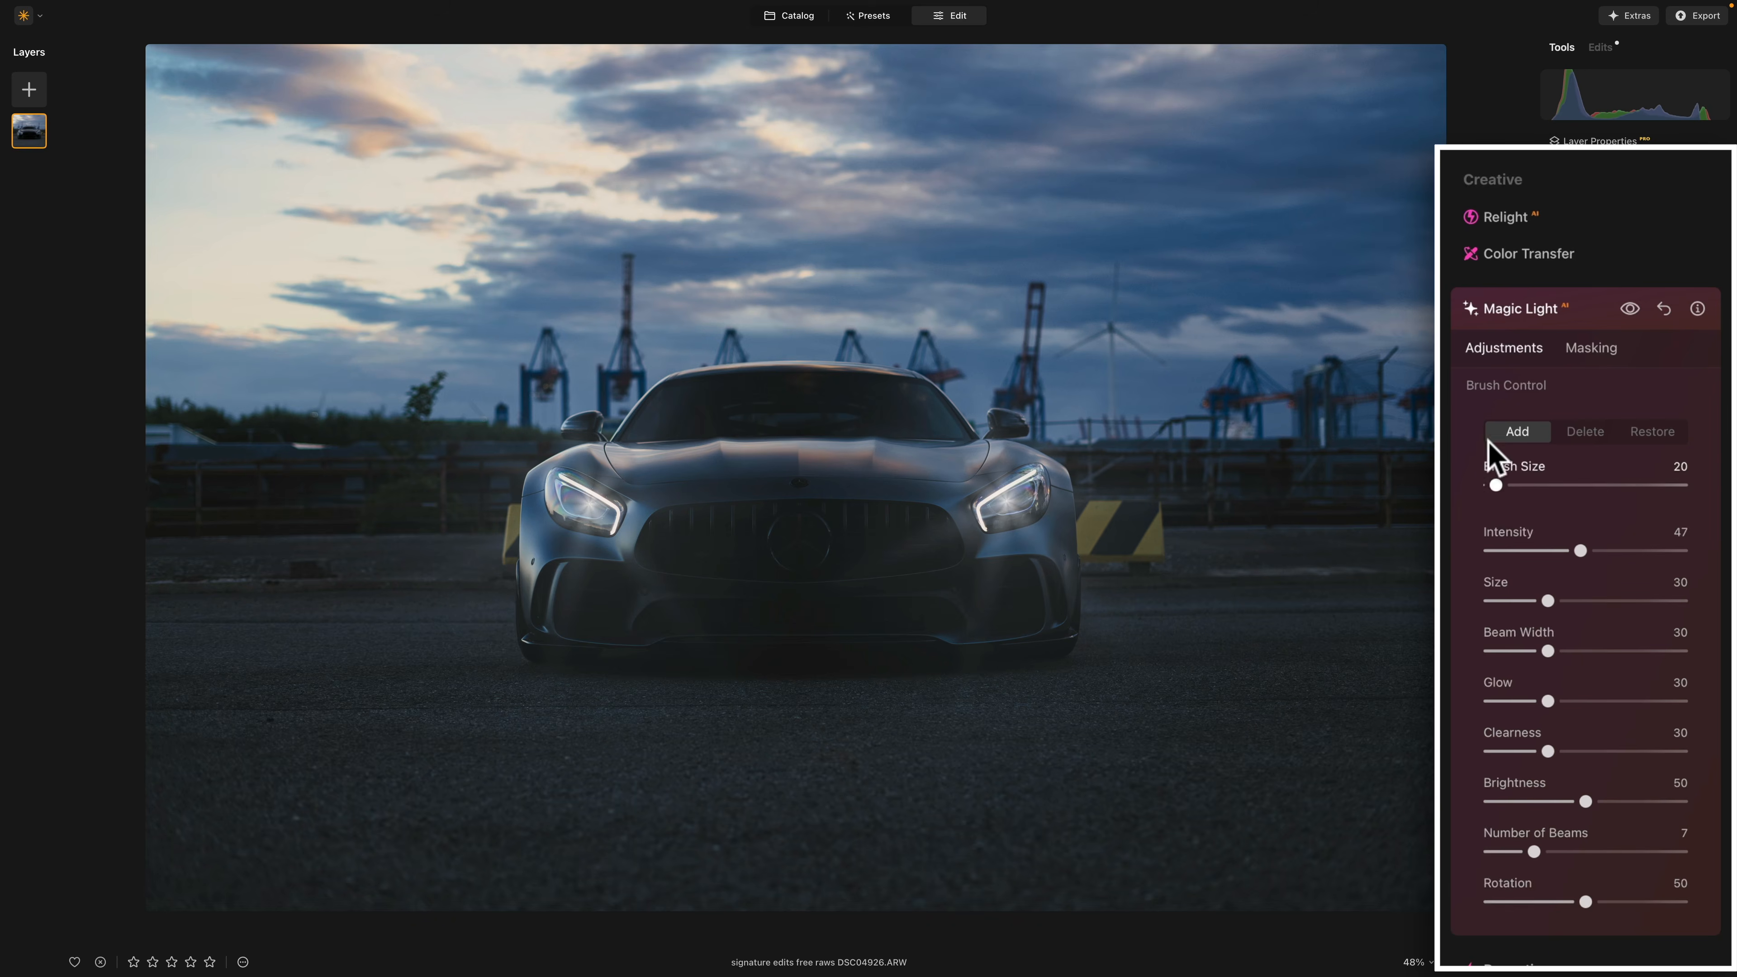
pyautogui.click(1603, 473)
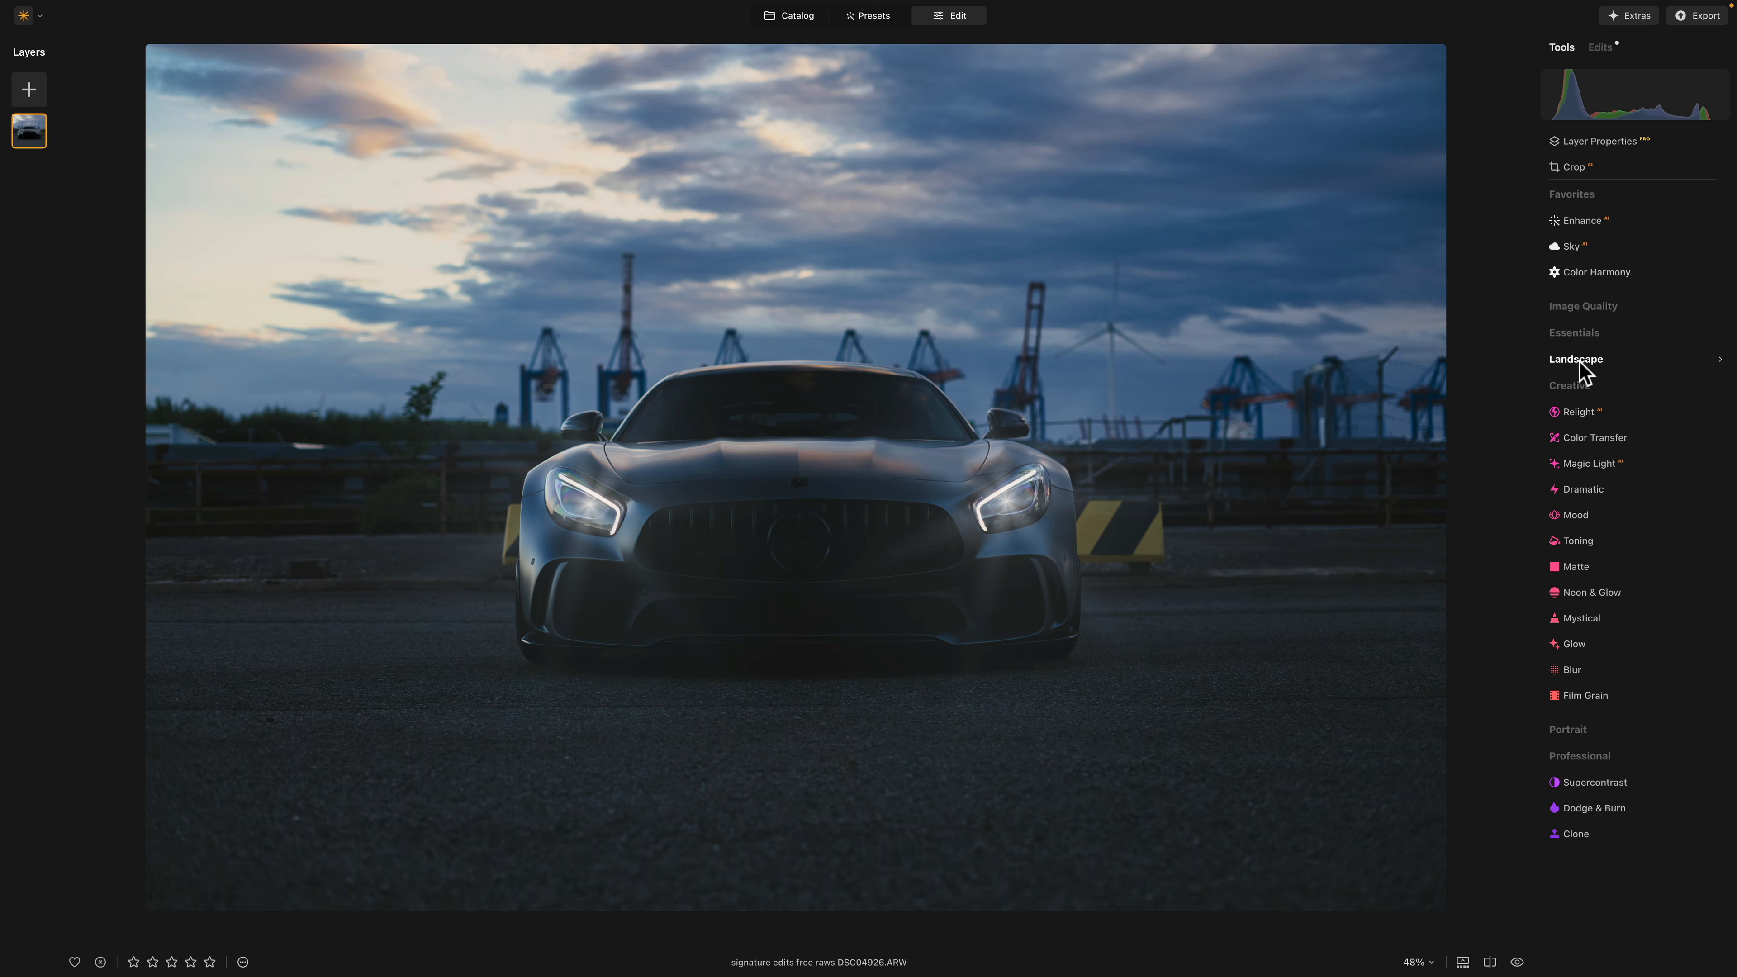
# Step: Darken the photo with a Develop adjustment by setting its exposure to -1.58
pyautogui.click(1570, 337)
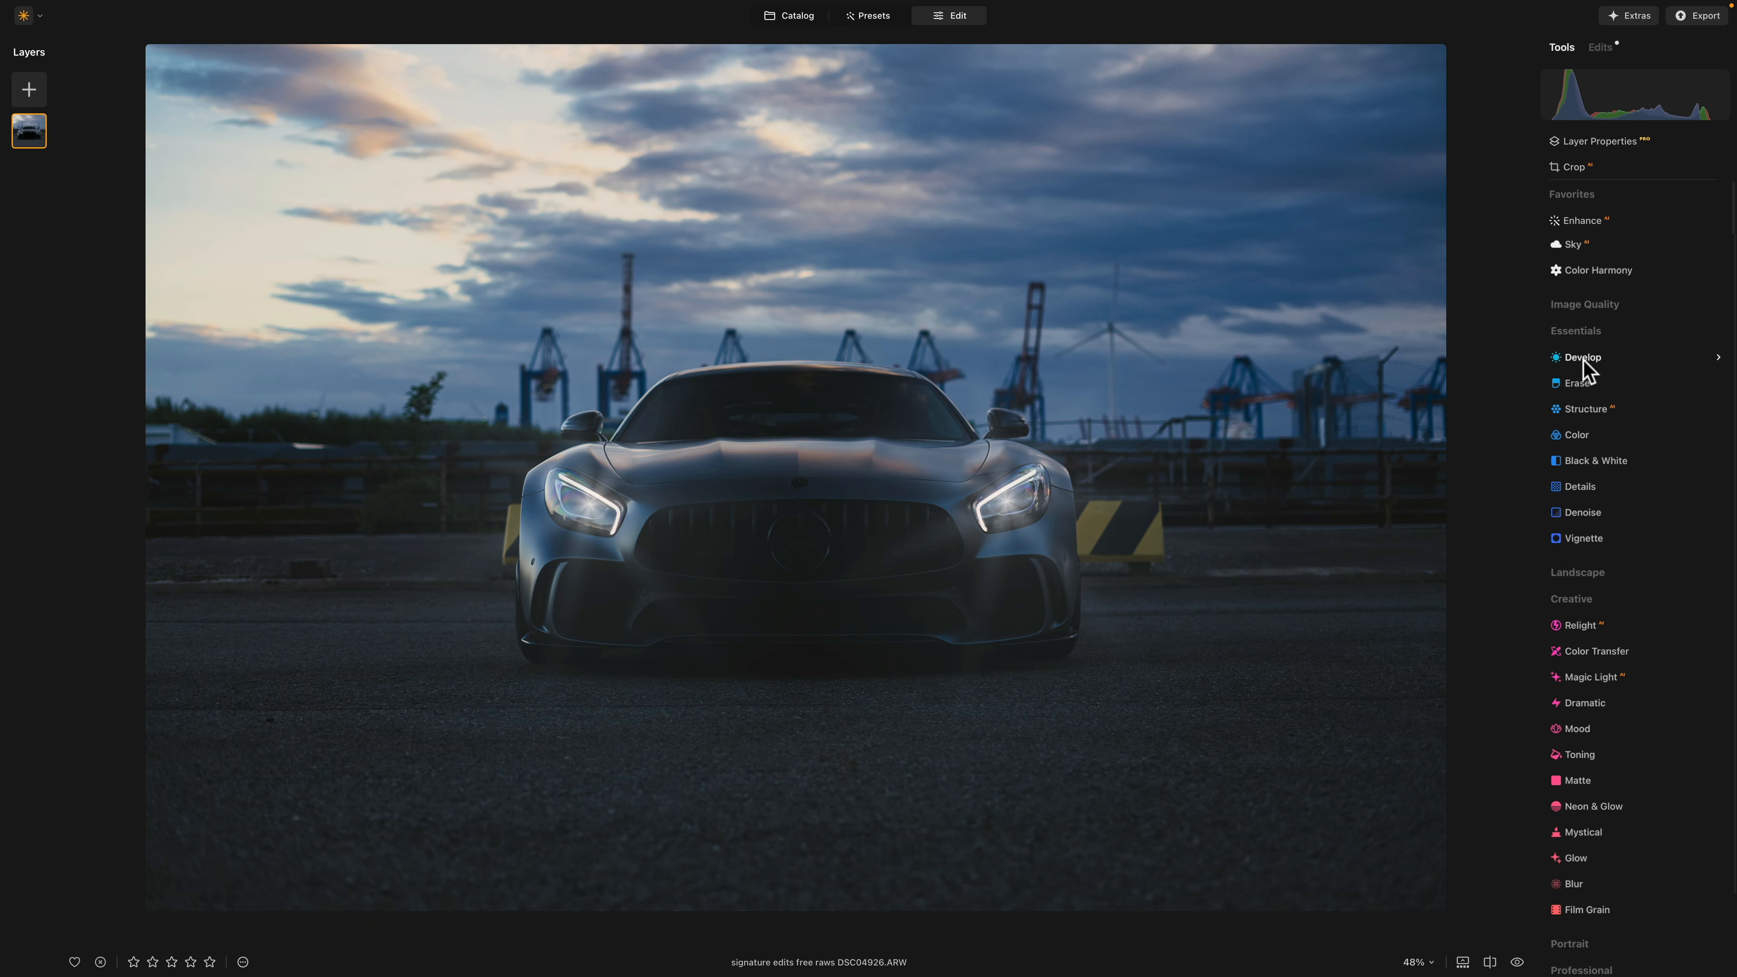
pyautogui.click(1600, 270)
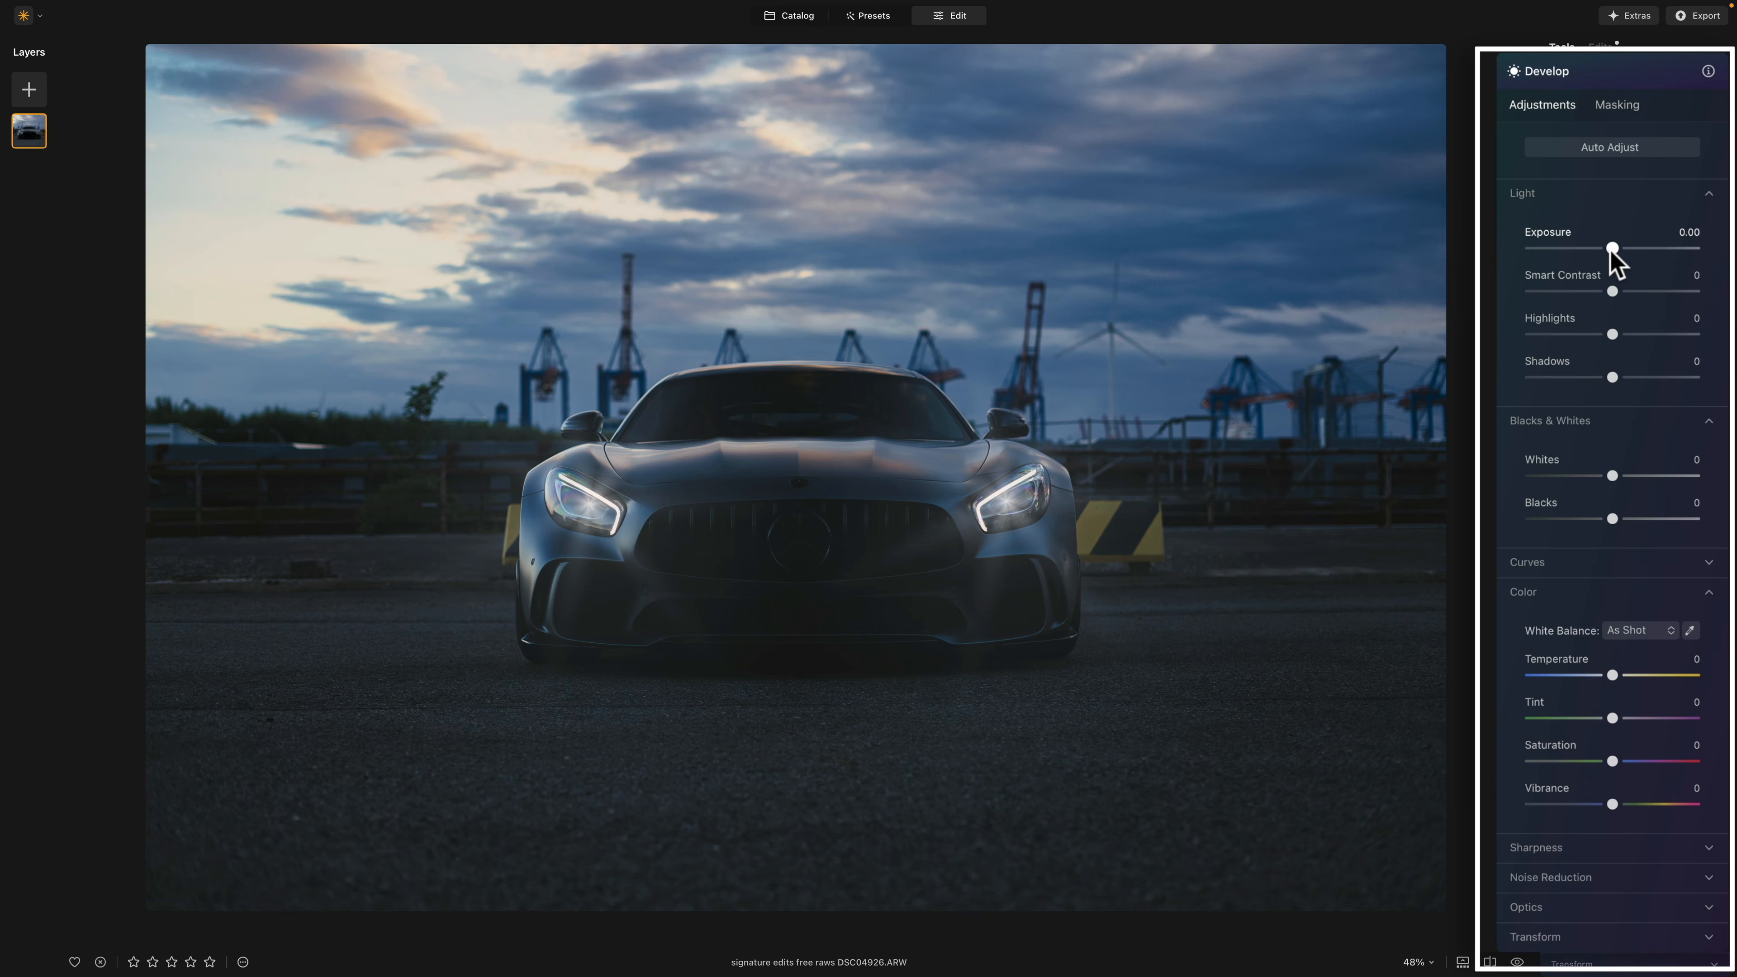
pyautogui.moveTo(1611, 249); pyautogui.dragTo(1585, 252)
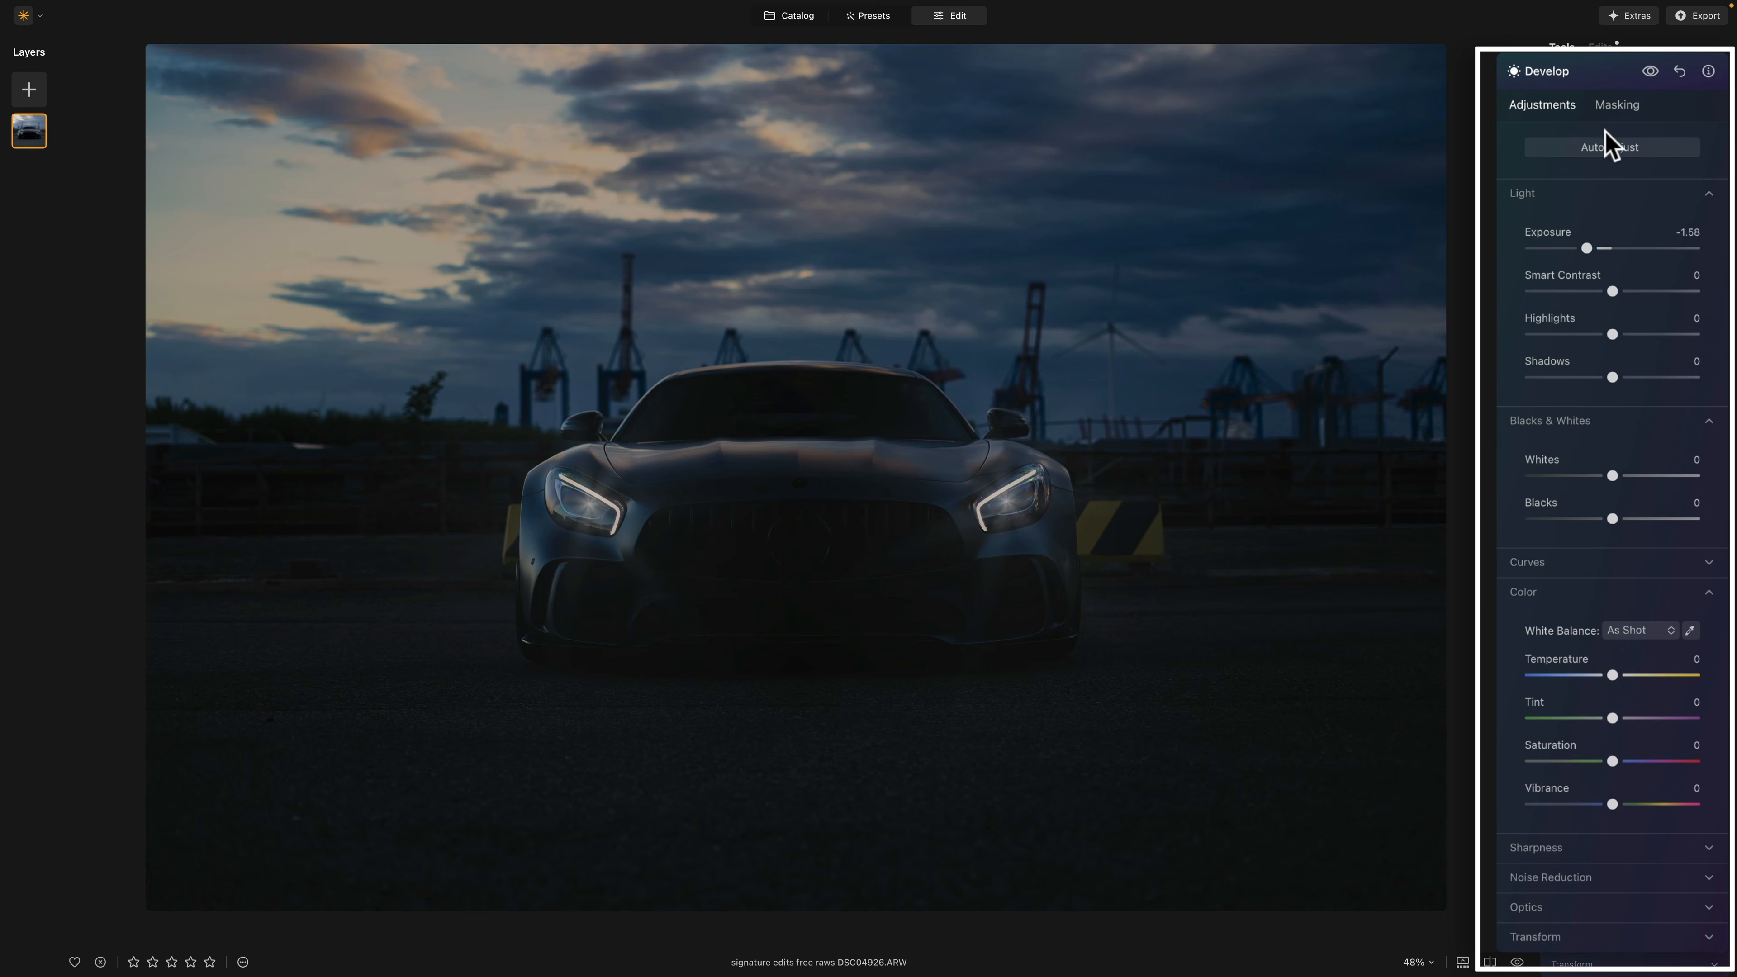
# Step: Limit the darkening to the sky with a linear gradient mask fading from the lower sky down to the headlights
pyautogui.click(1615, 104)
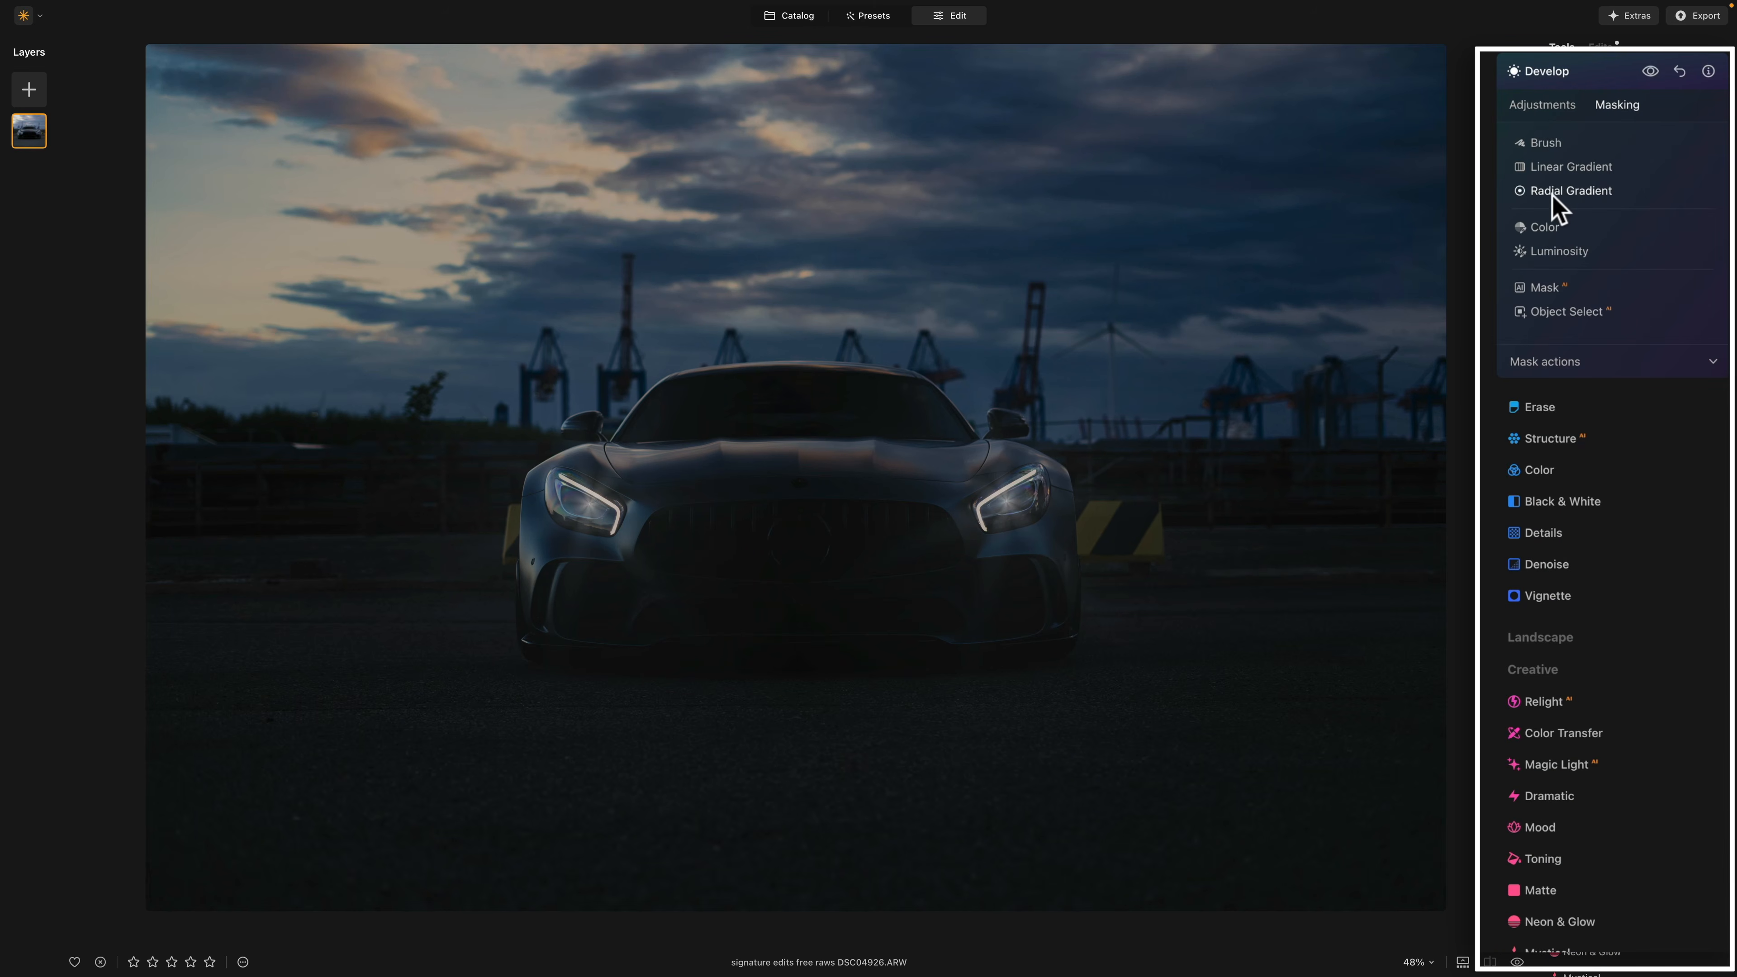
pyautogui.click(1559, 170)
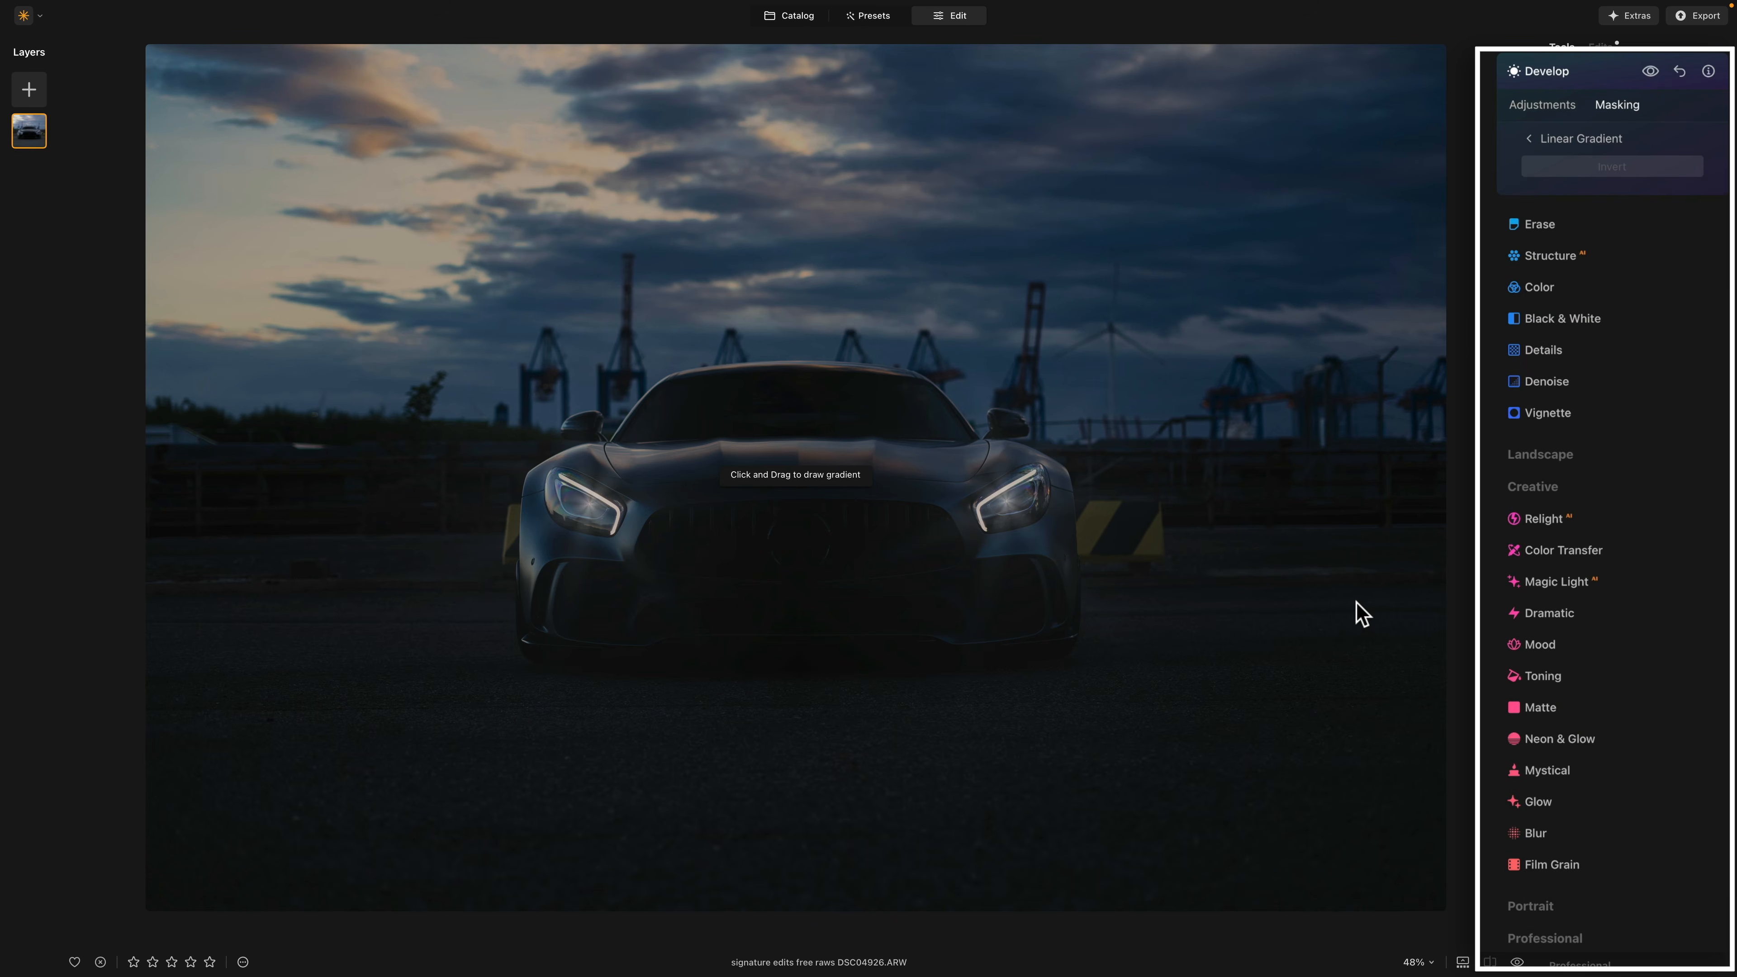
pyautogui.moveTo(824, 263); pyautogui.dragTo(815, 506)
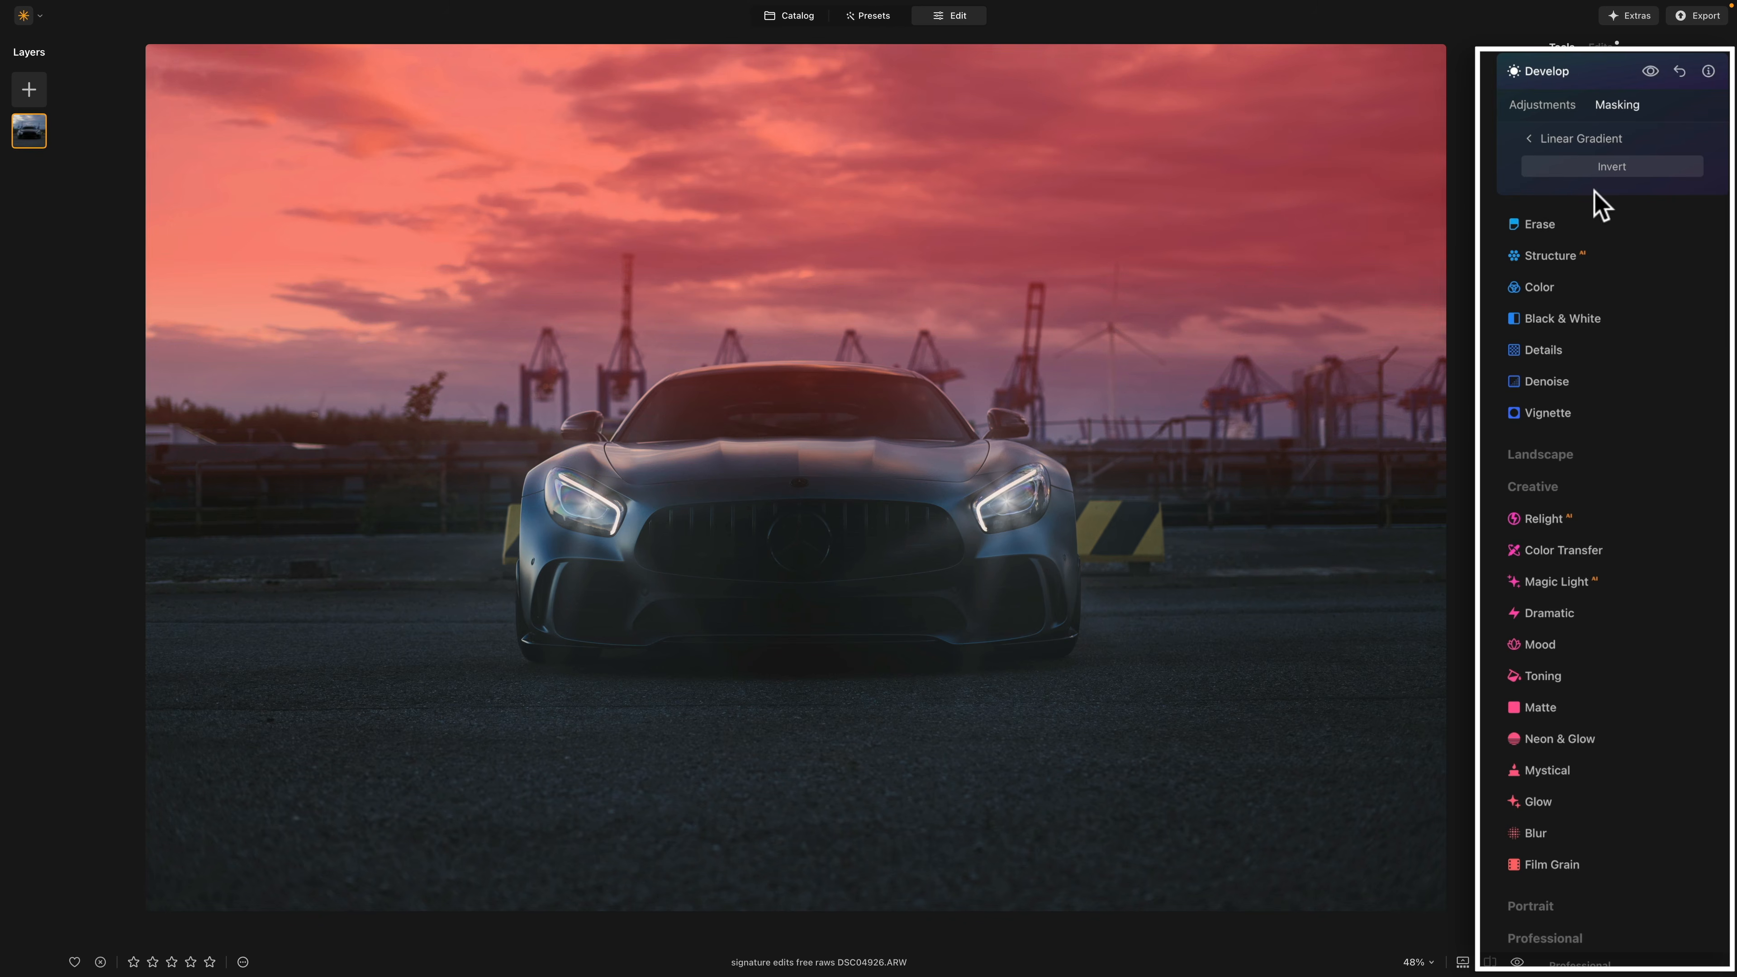
pyautogui.click(1532, 140)
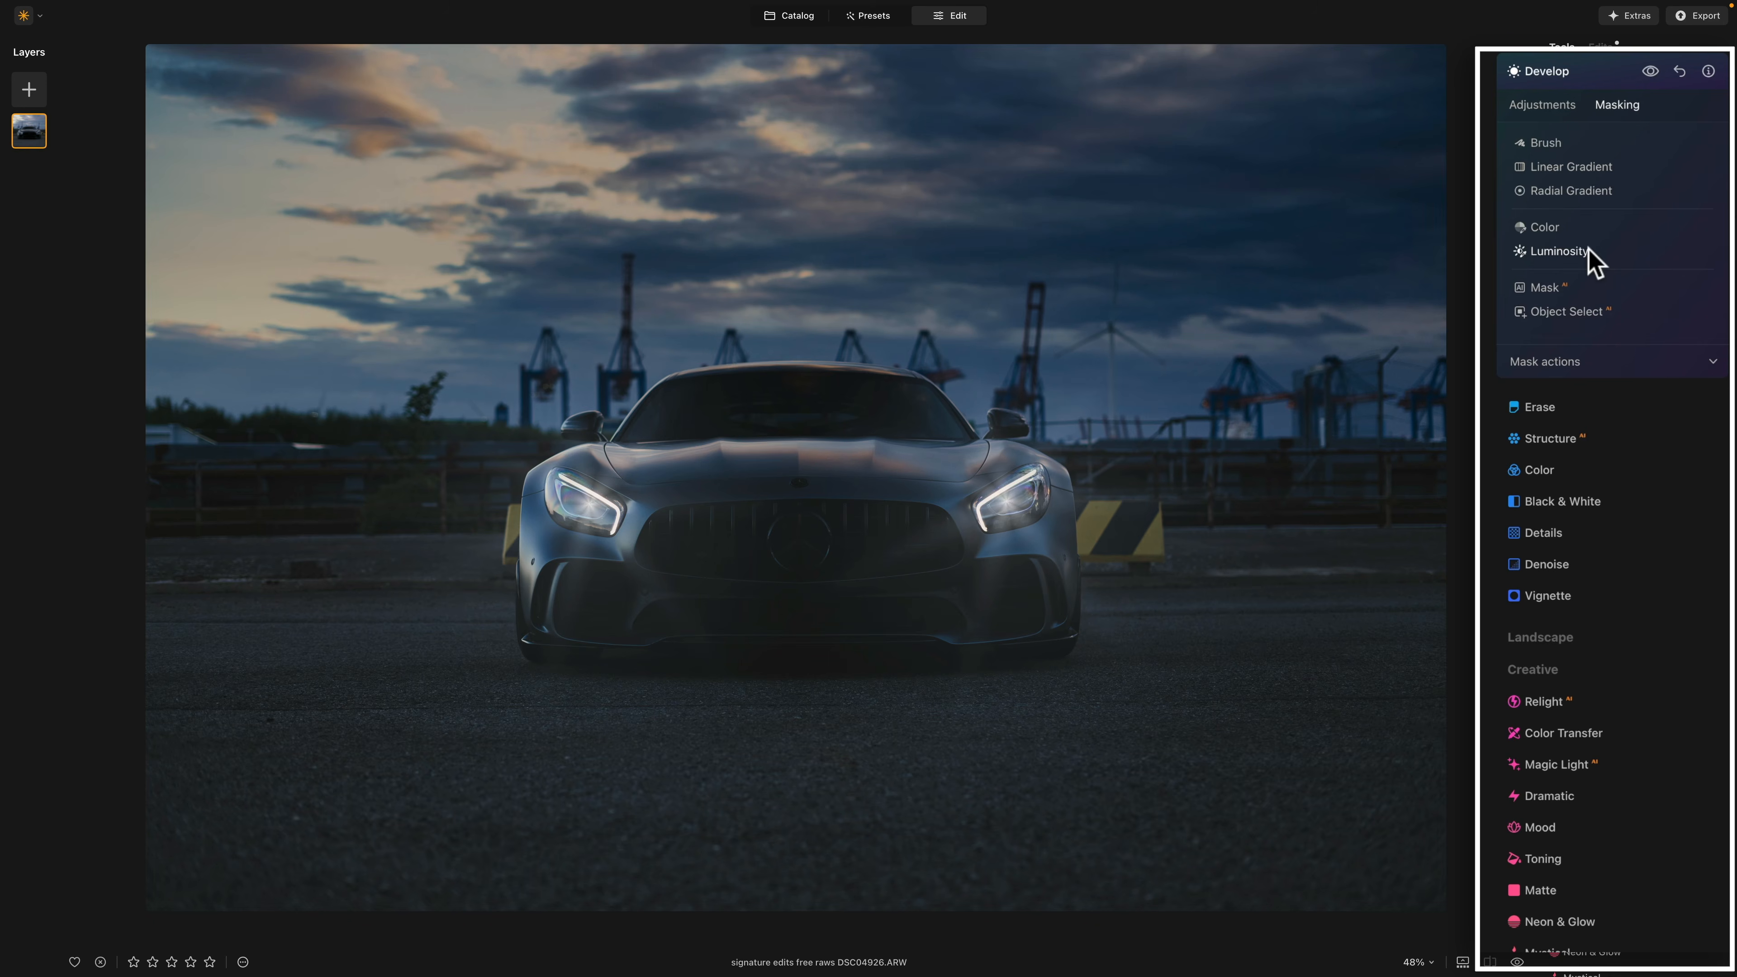
pyautogui.click(1651, 70)
pyautogui.click(1555, 69)
pyautogui.click(1547, 78)
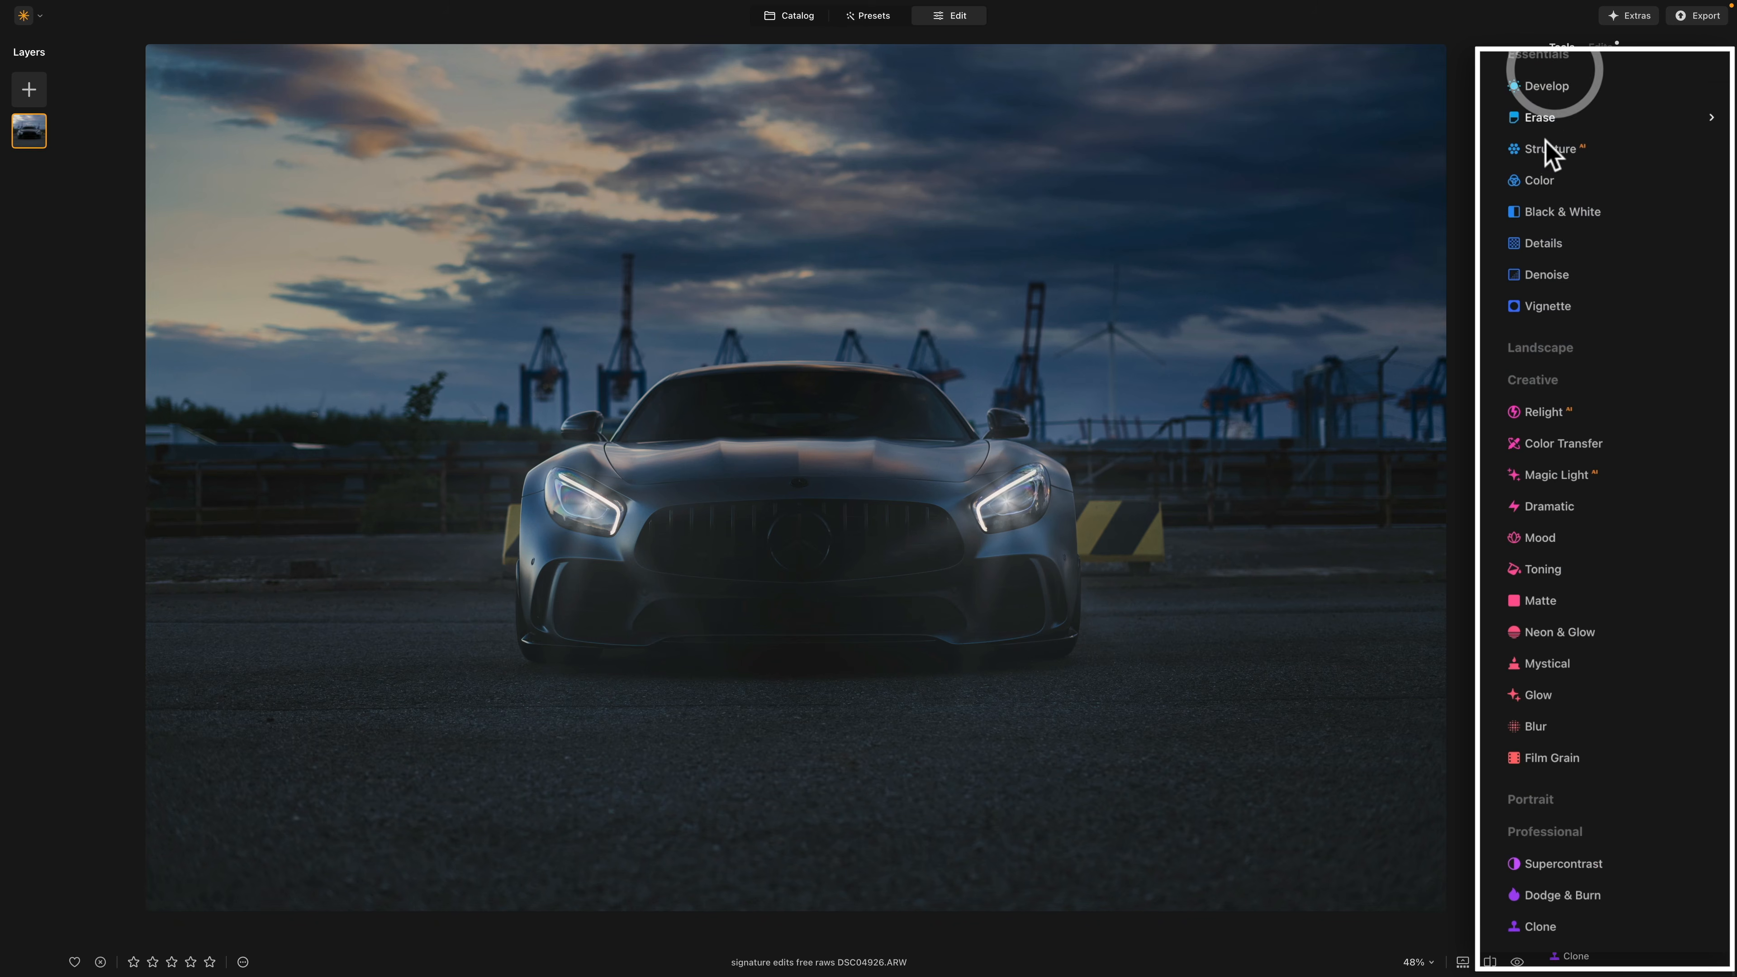
# Step: Add another Develop adjustment with exposure -1.81, masked to the foreground pavement with a linear gradient fading upward to the car's lower bumper
pyautogui.click(1546, 87)
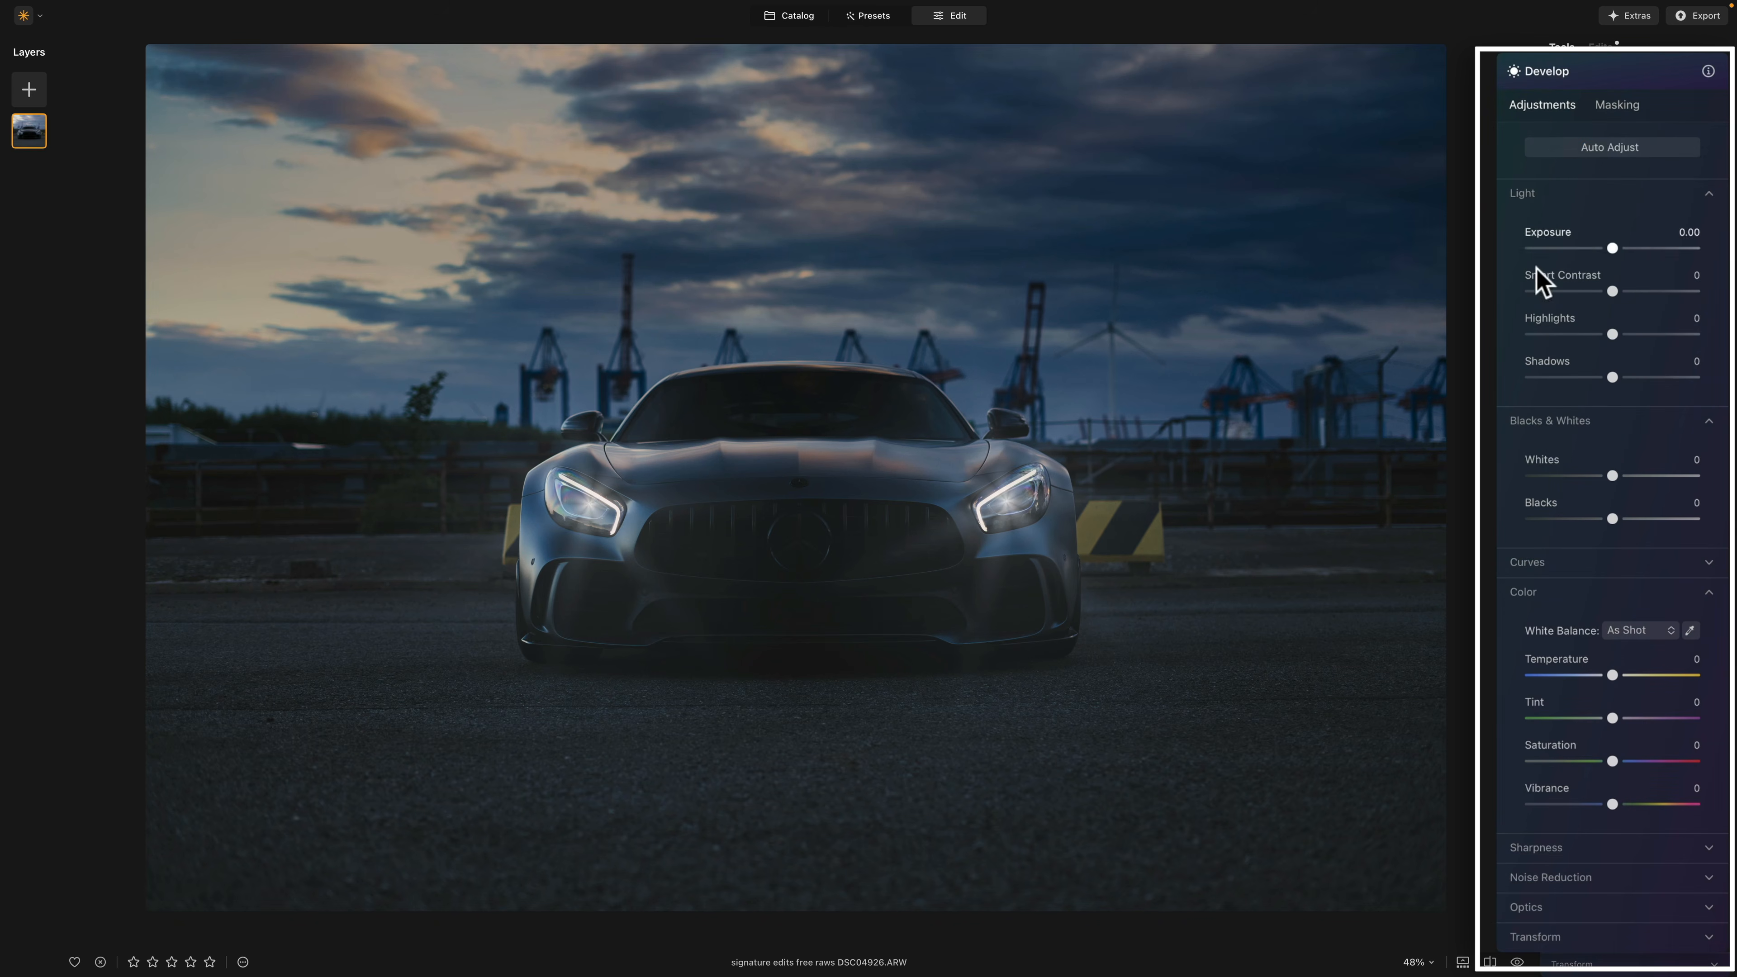
pyautogui.moveTo(1612, 249); pyautogui.dragTo(1584, 250)
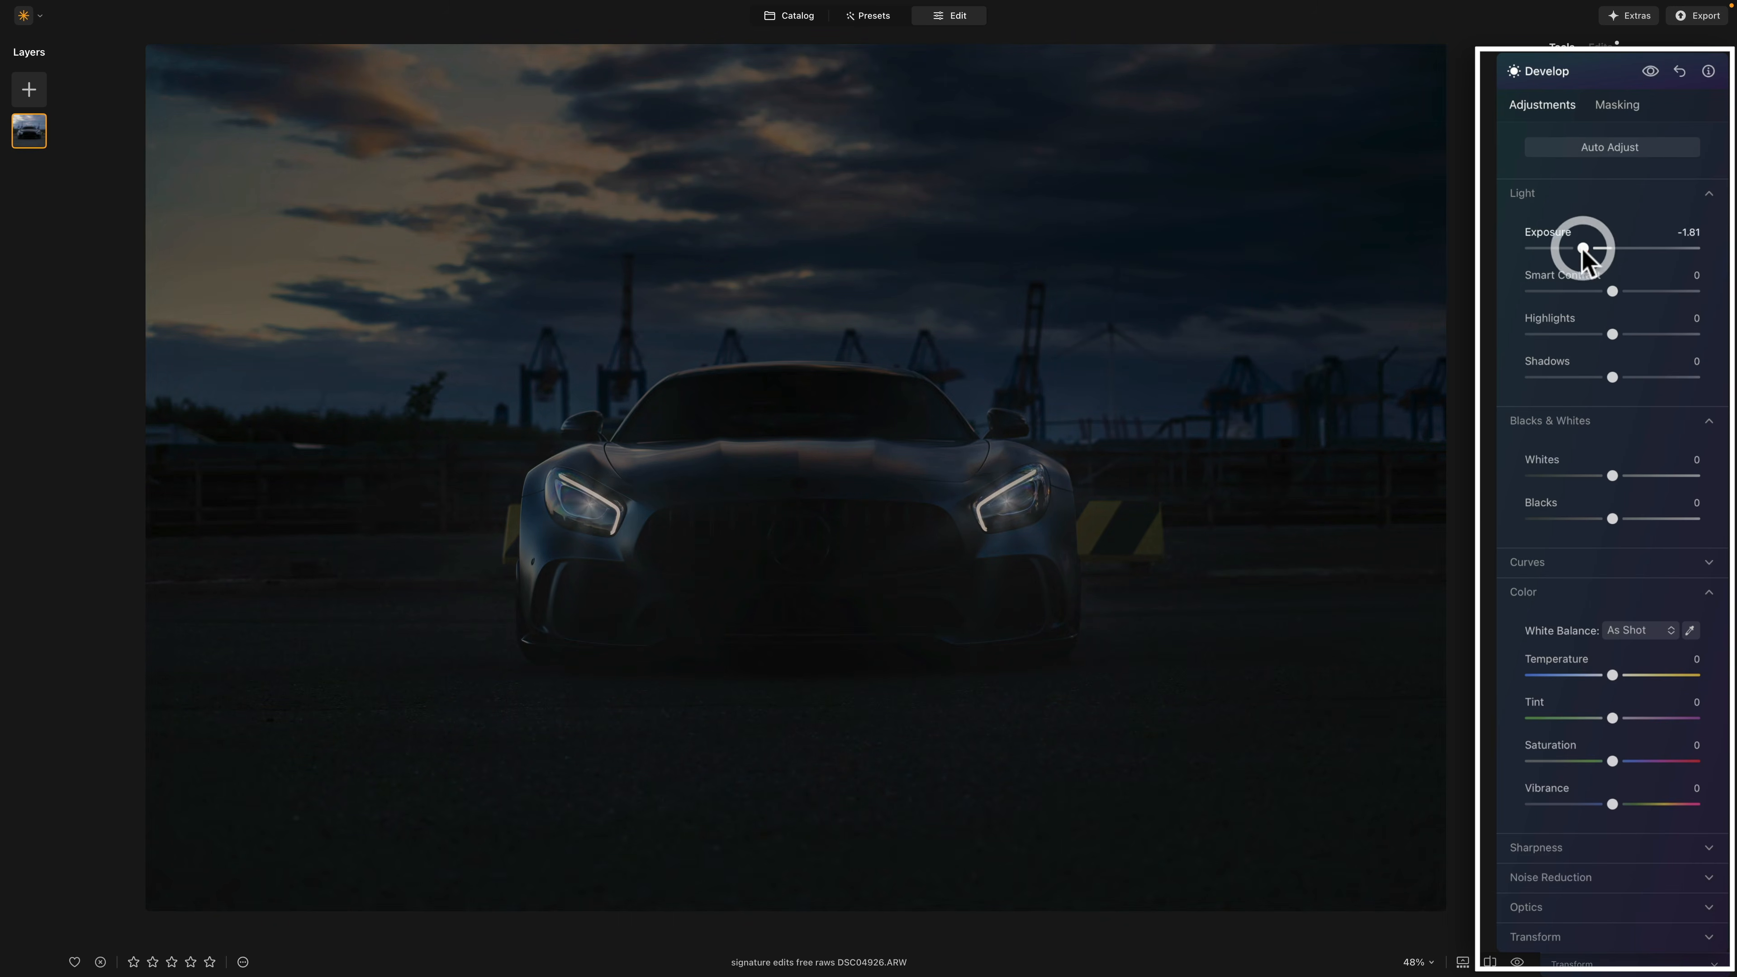
pyautogui.click(1614, 106)
pyautogui.click(1566, 168)
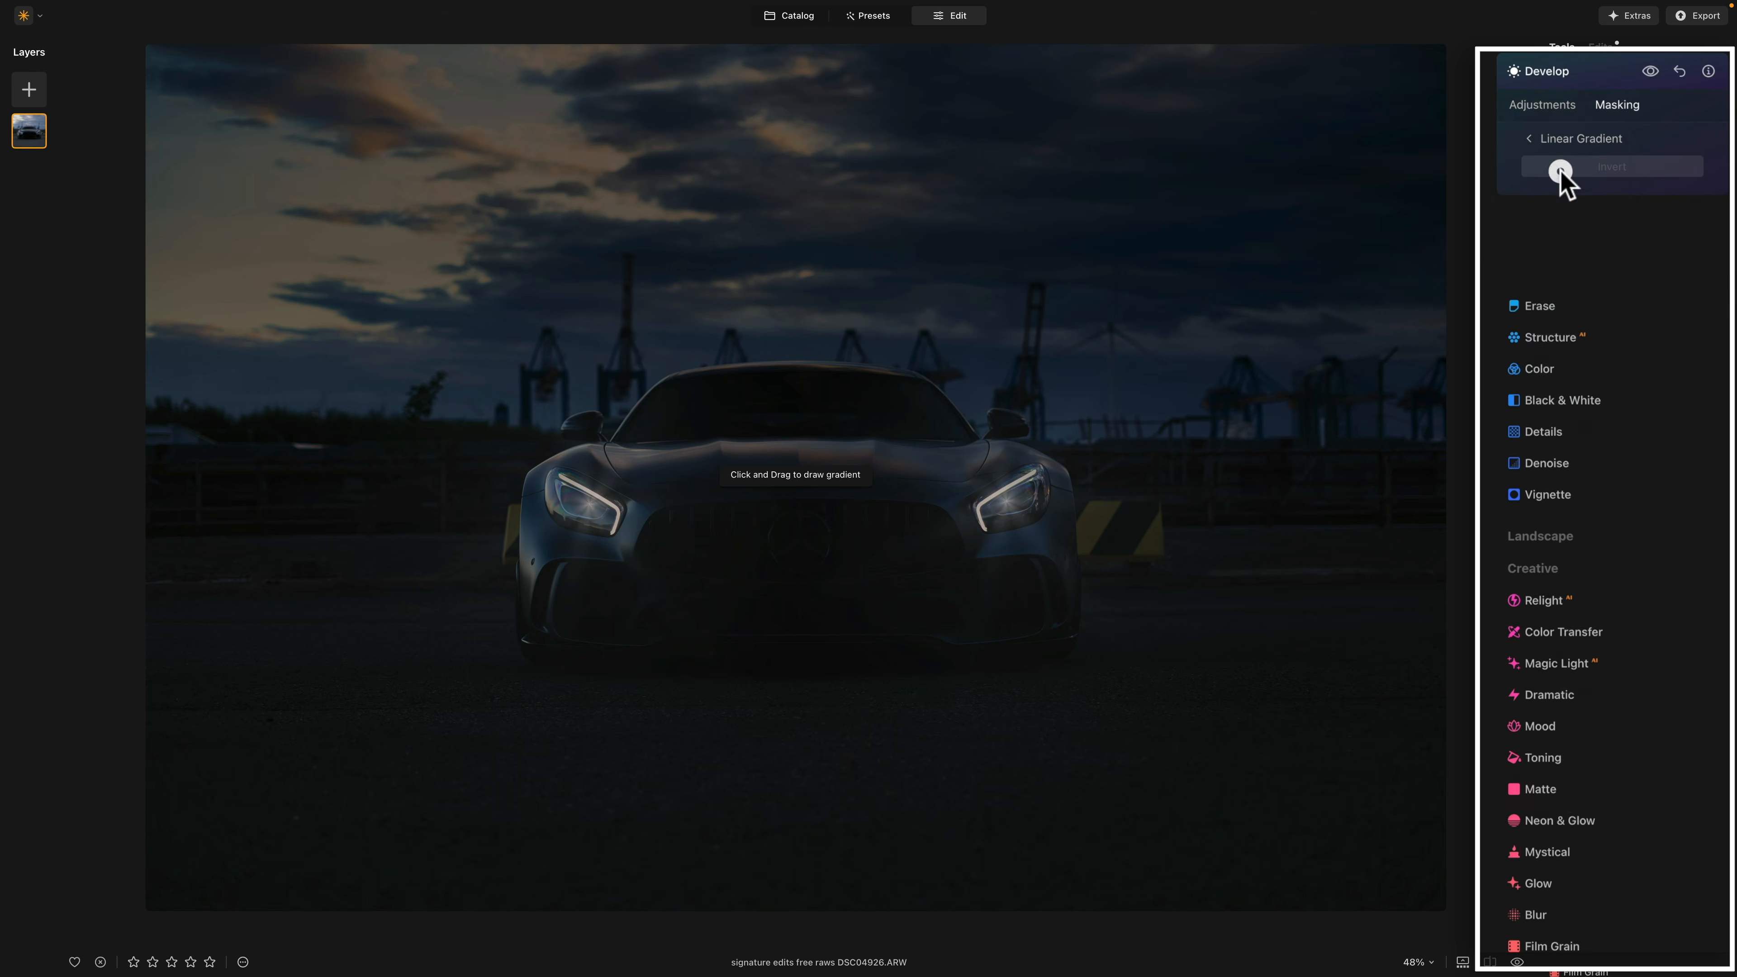
pyautogui.moveTo(788, 796); pyautogui.dragTo(788, 596)
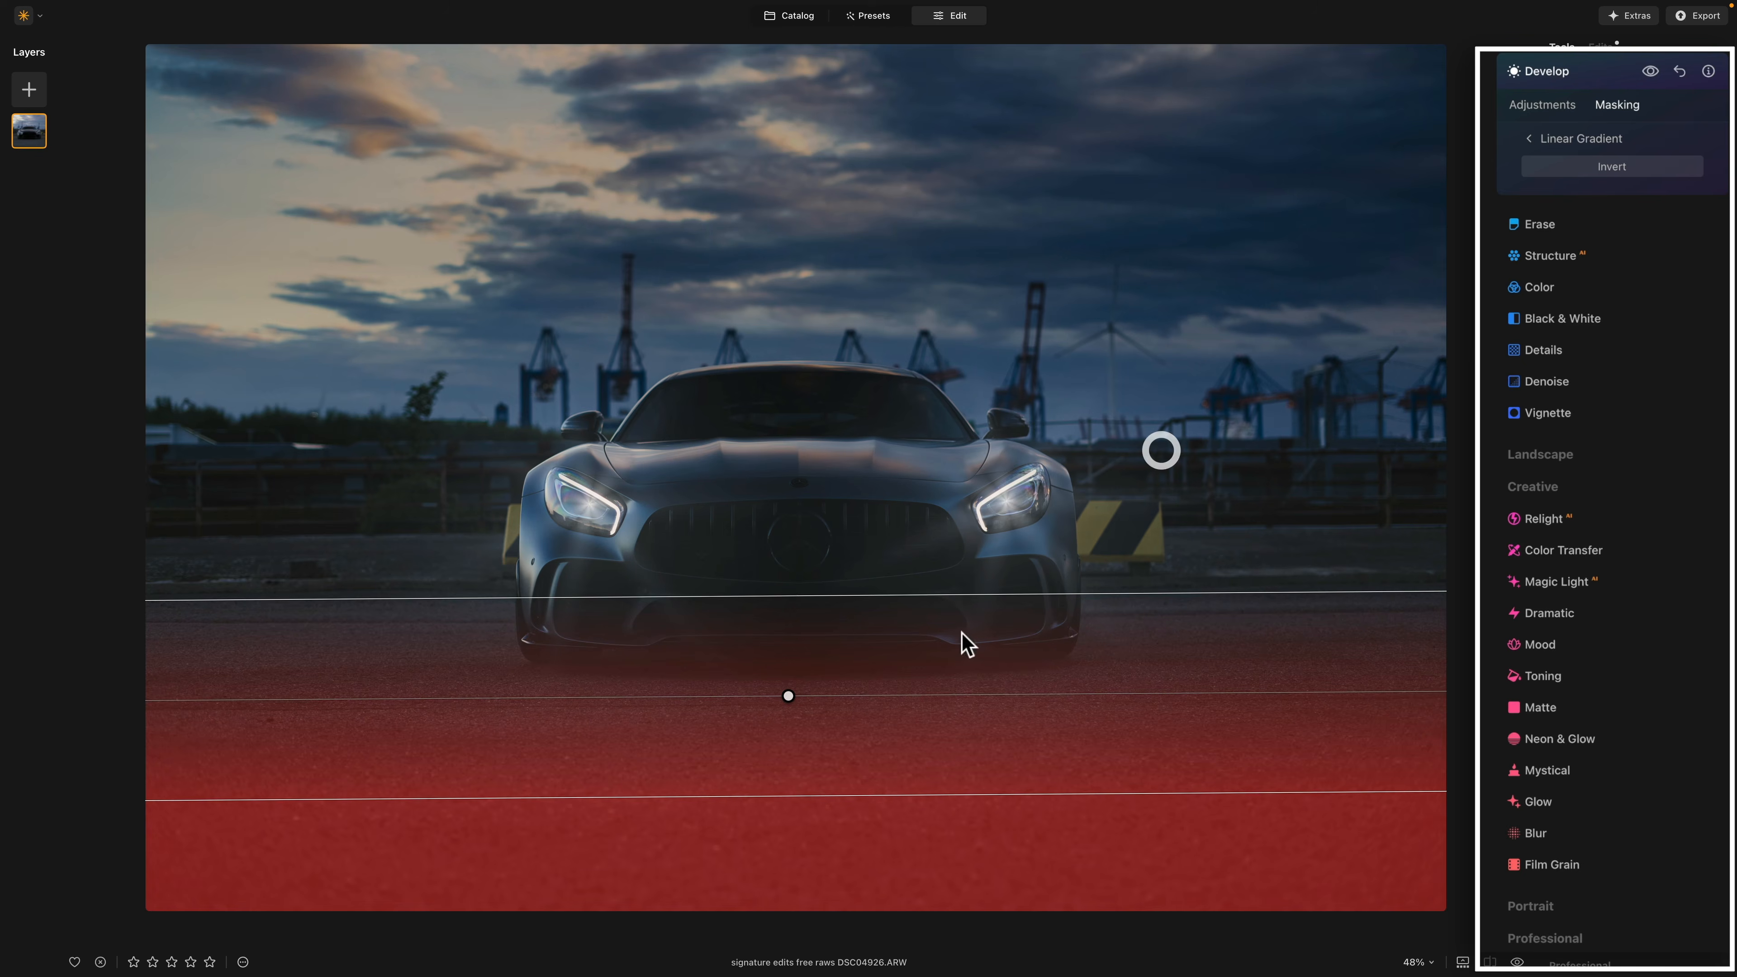
pyautogui.click(1531, 140)
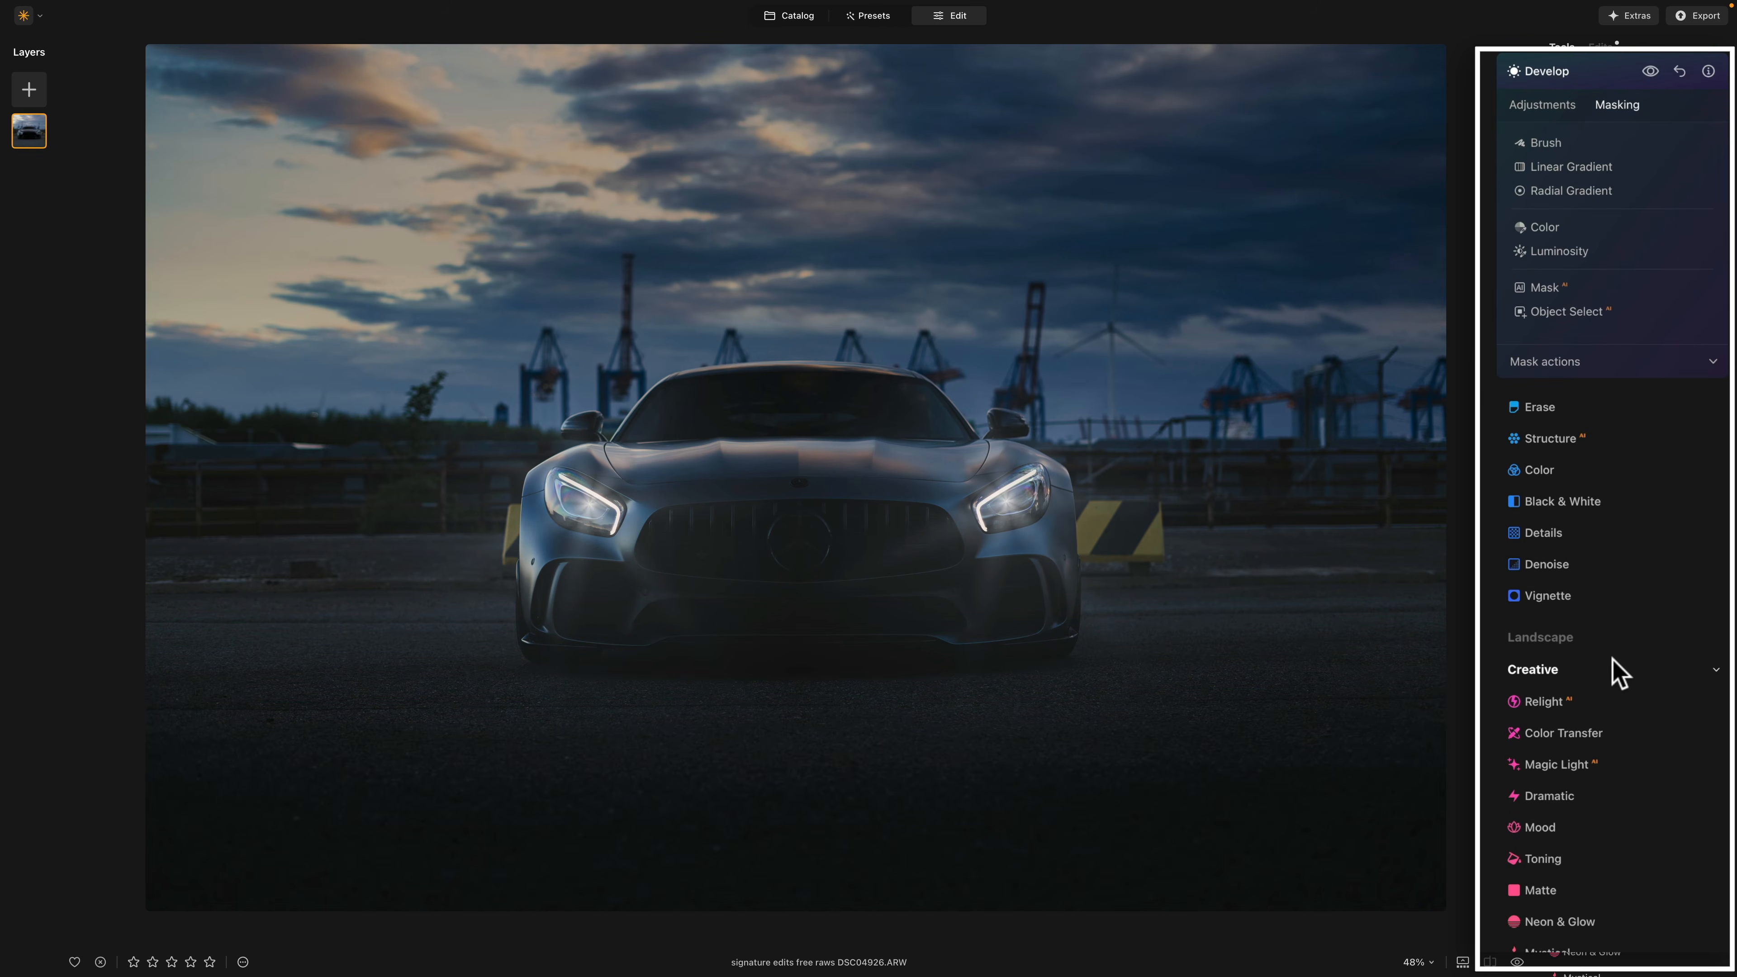
# Step: Set the exposure of the foreground adjustment to -1.03 and compare the edited photo with the original
pyautogui.click(1559, 106)
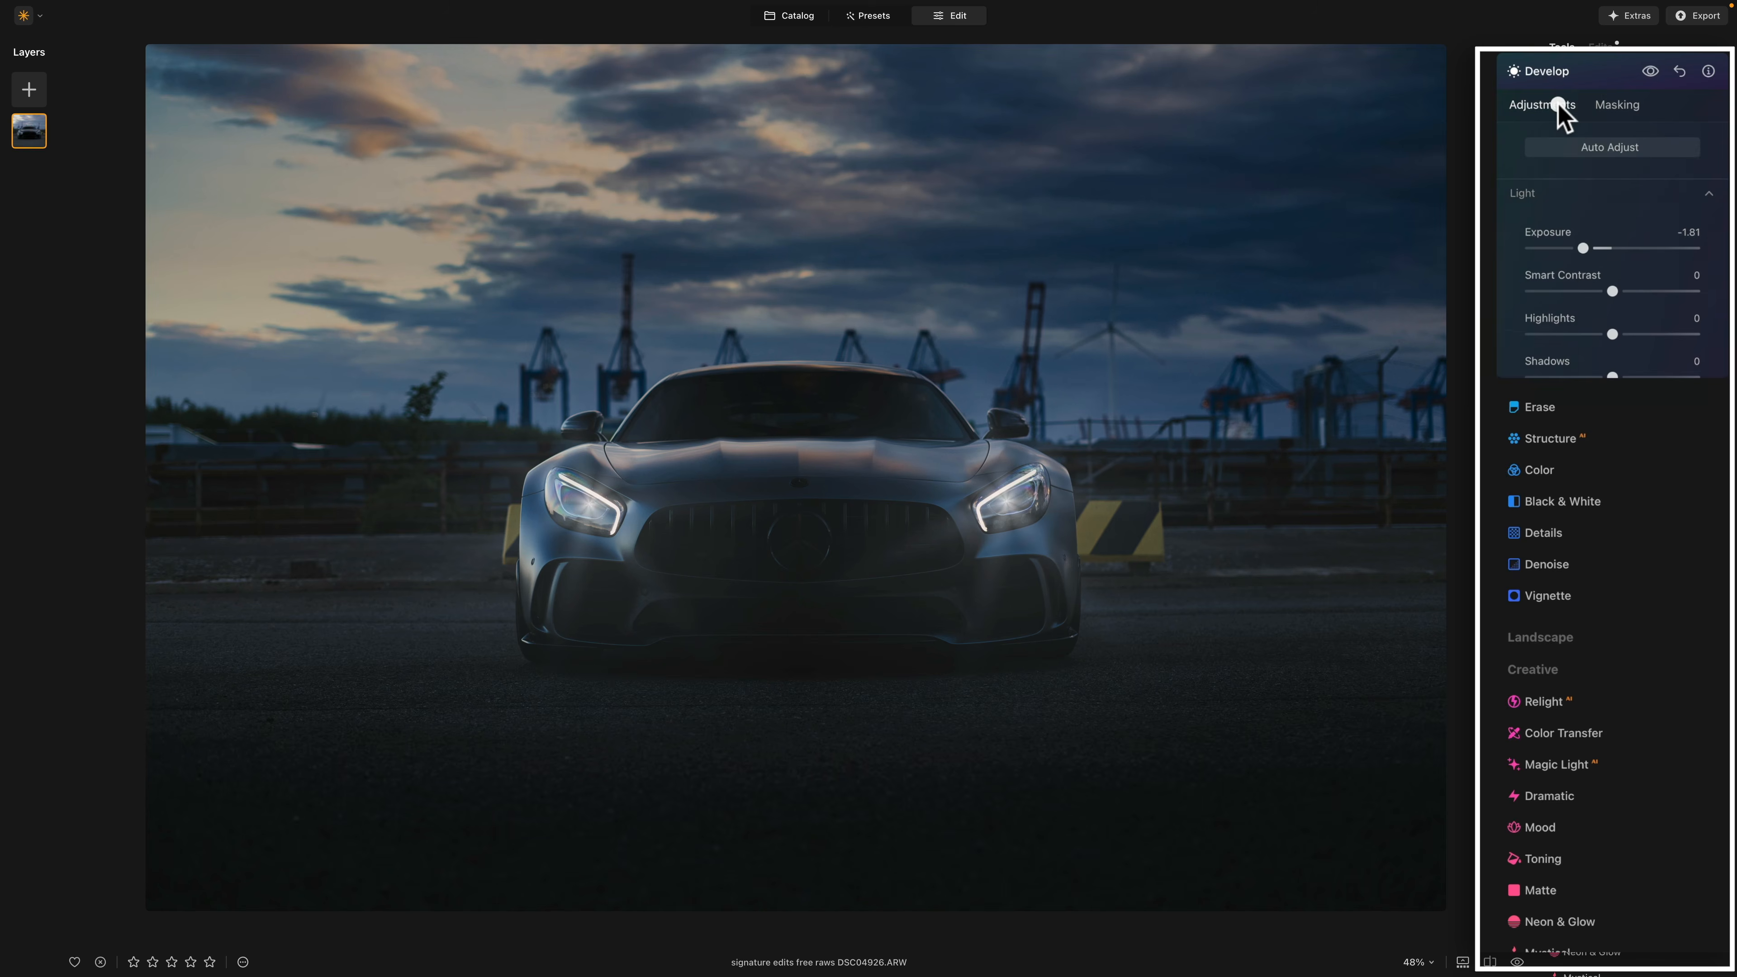
pyautogui.moveTo(1583, 248); pyautogui.dragTo(1599, 250)
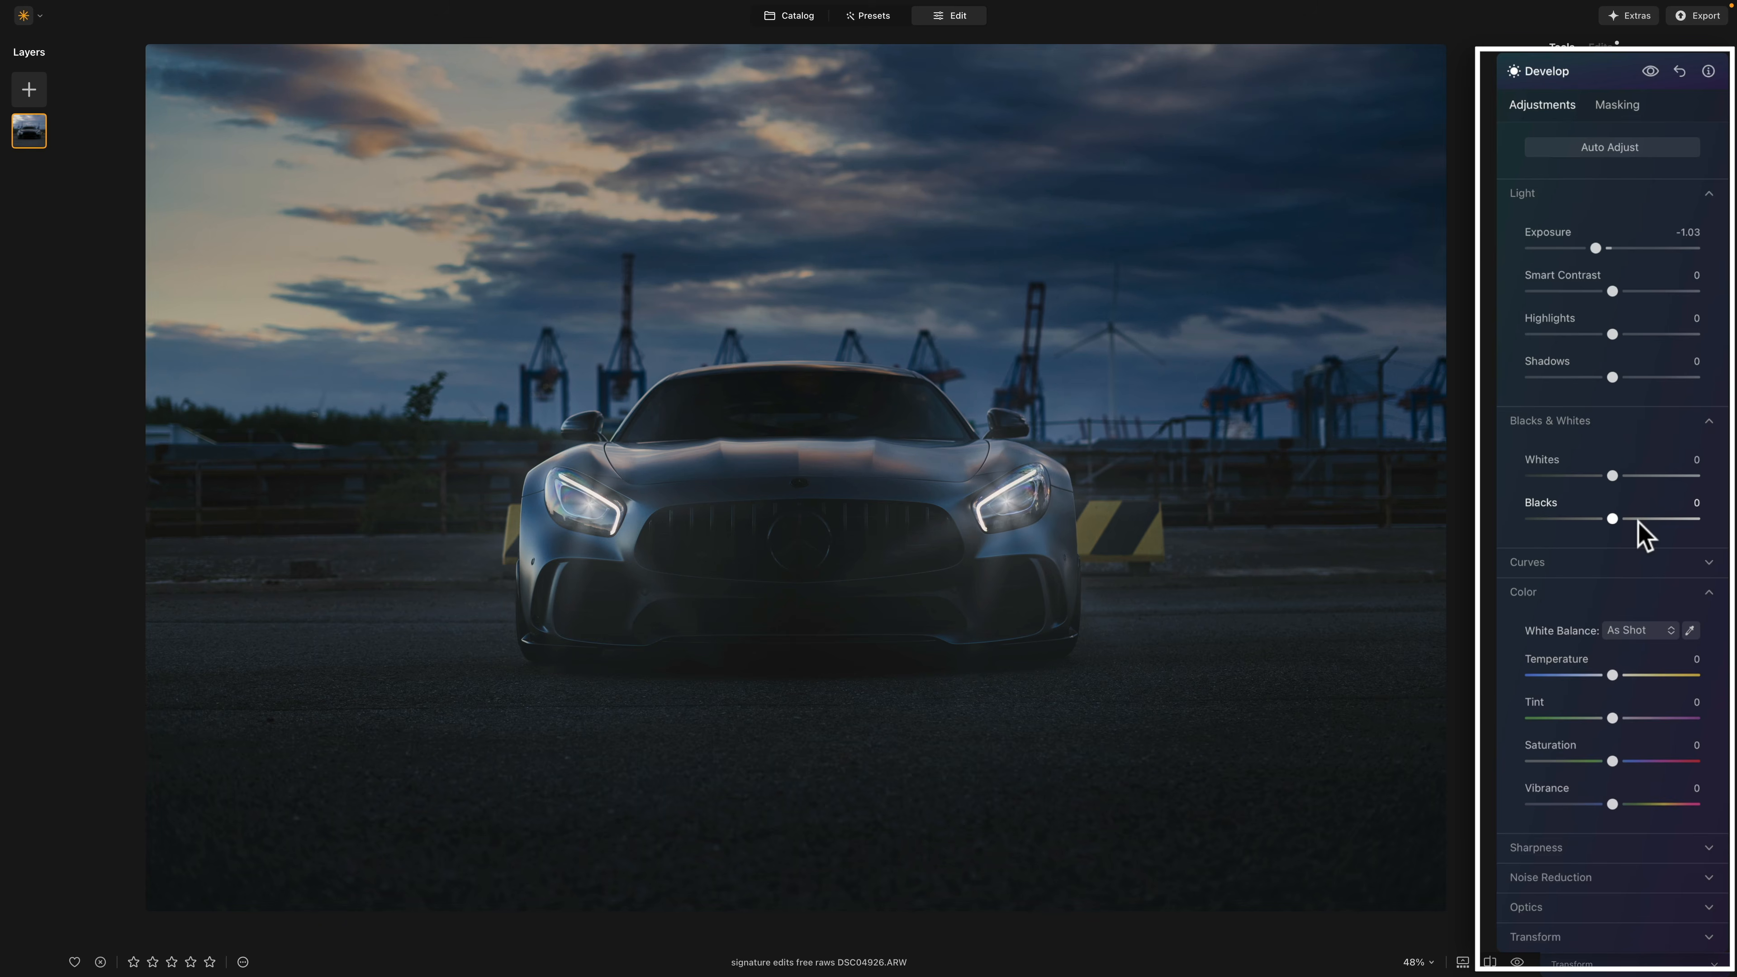
pyautogui.press('\\')
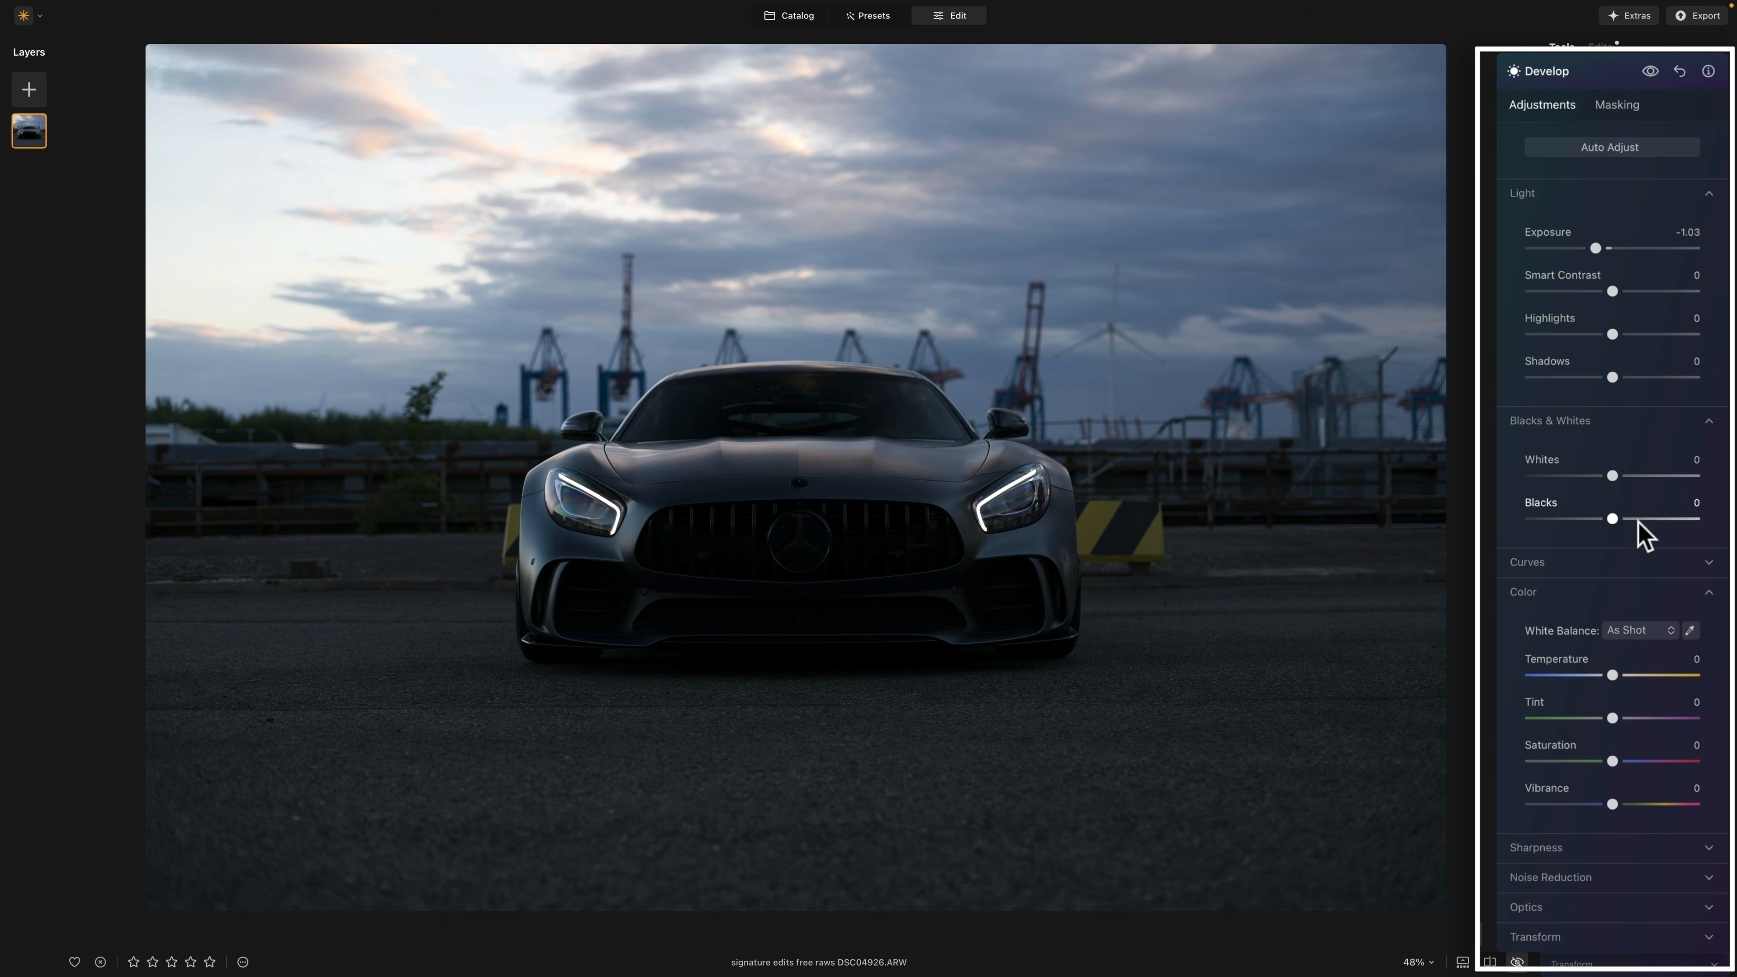
pyautogui.press('\\')
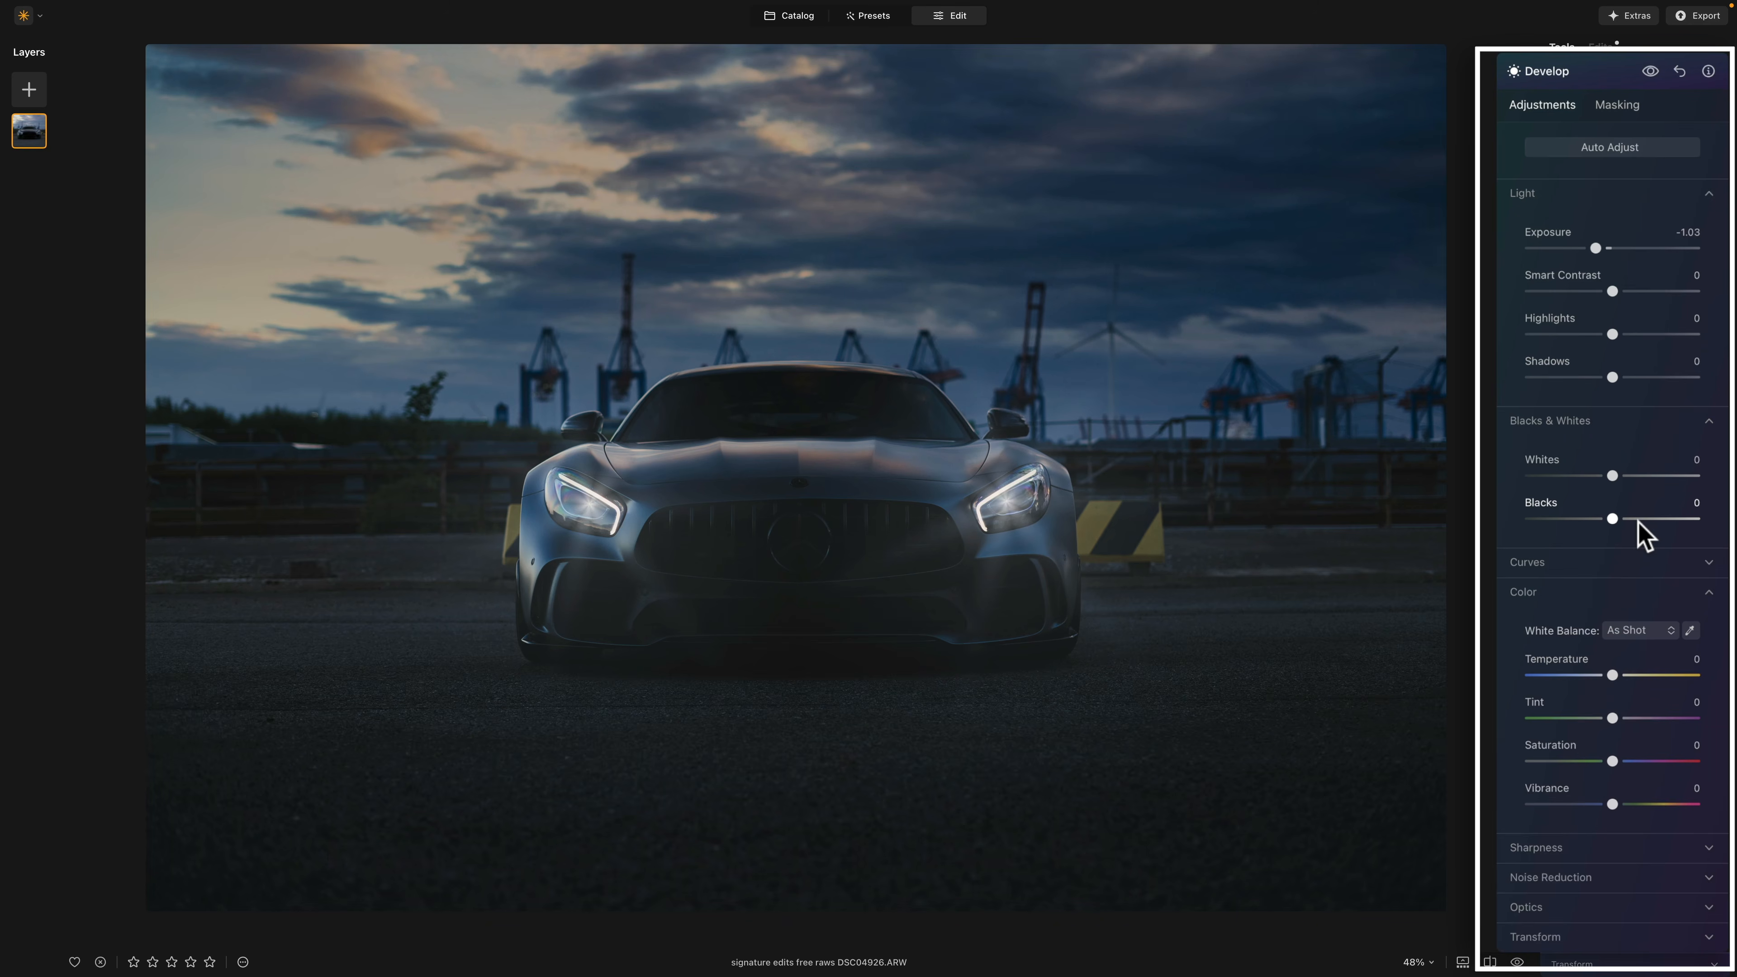